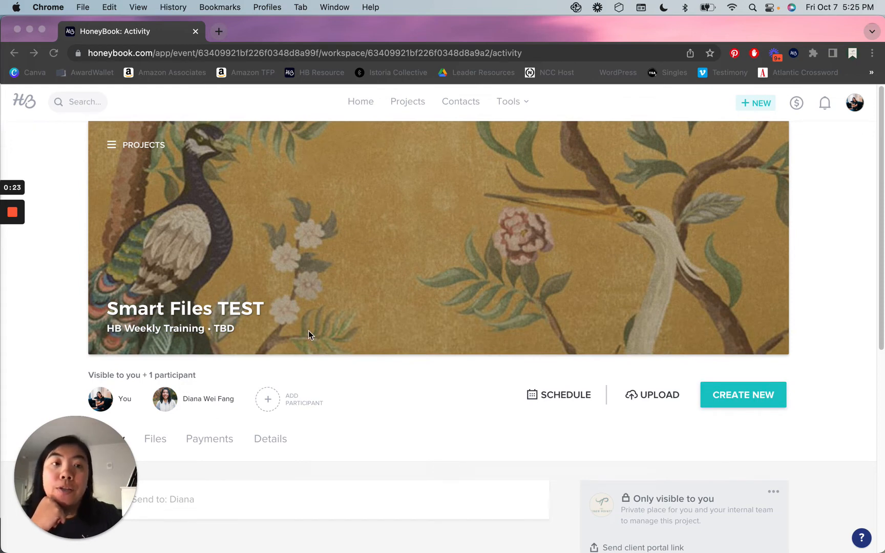
List the new smart file types for Smart Files TEST, including Contract, Invoice, Proposal and Legacy Files.
click(820, 247)
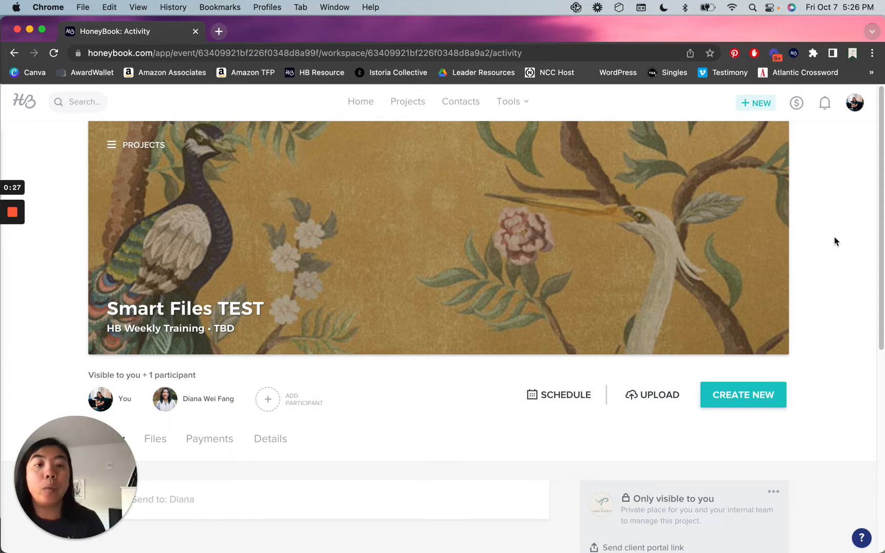
click(725, 401)
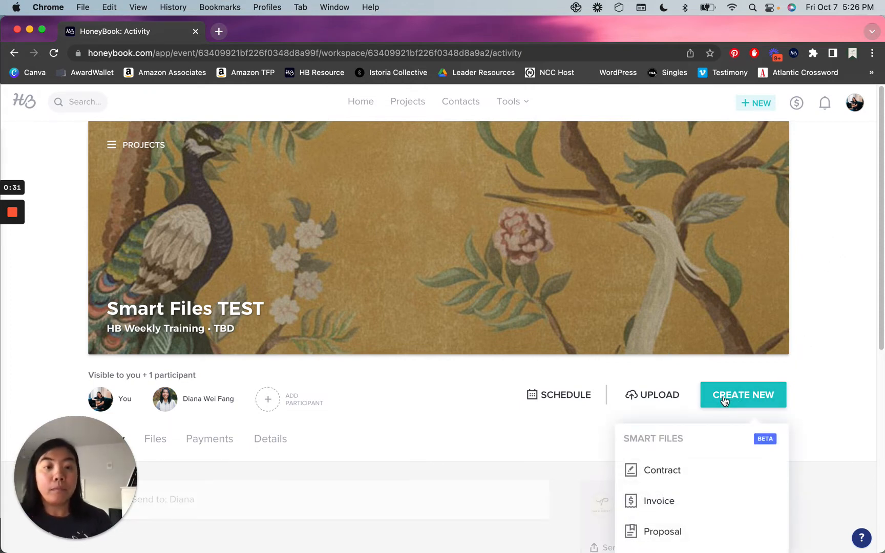
scroll(835, 325, down, 2)
scroll(834, 328, down, 4)
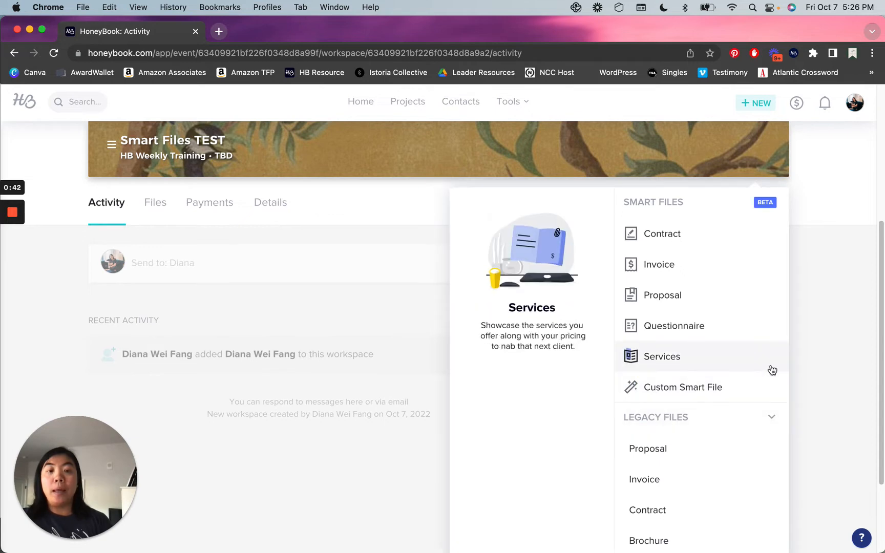
scroll(703, 414, down, 3)
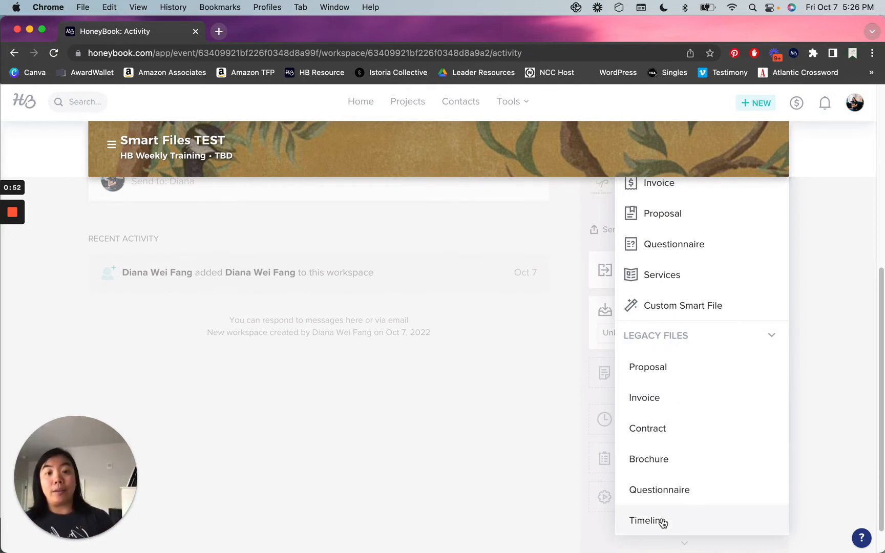
scroll(663, 520, up, 3)
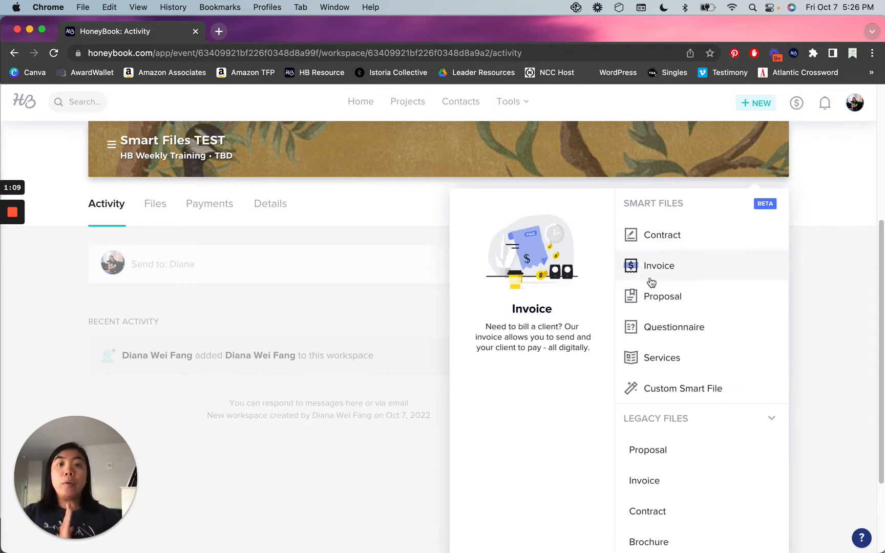
Start a new contract file and list all smart file templates without the Contract filter.
click(658, 235)
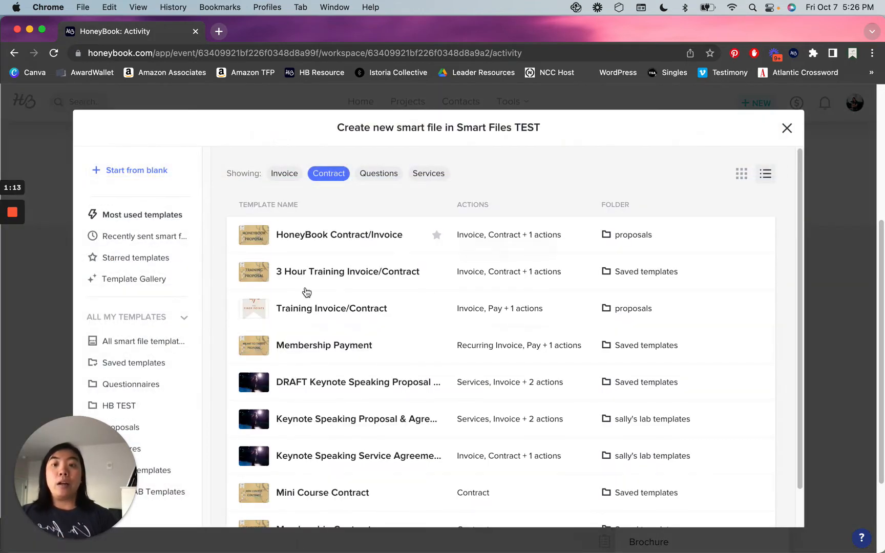
scroll(307, 292, down, 2)
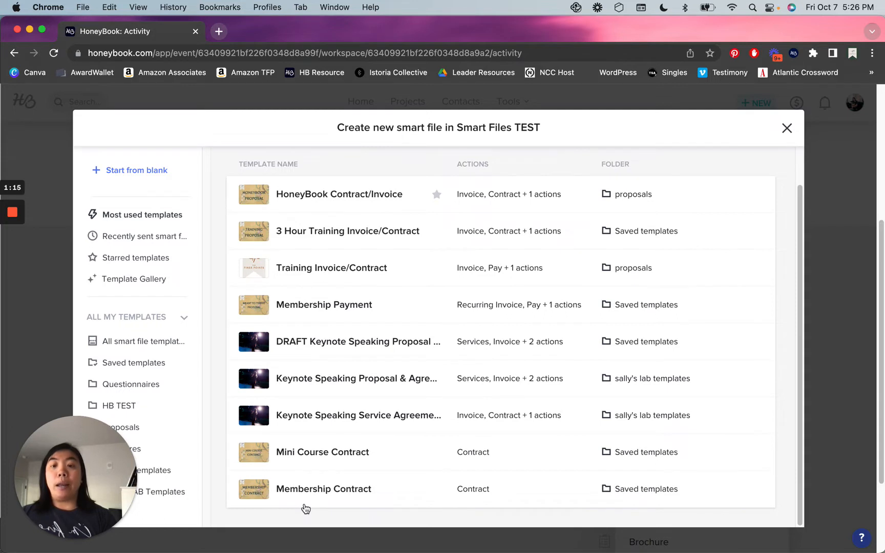
scroll(302, 470, up, 2)
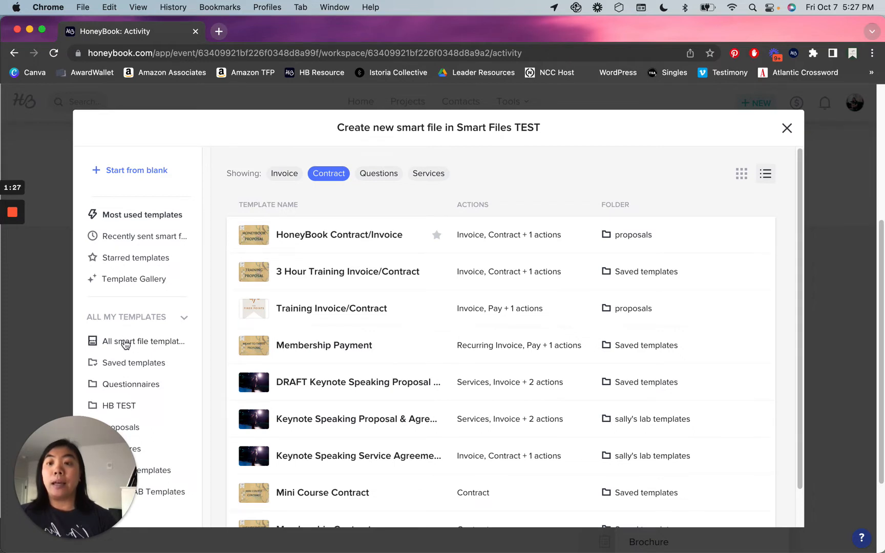
click(120, 347)
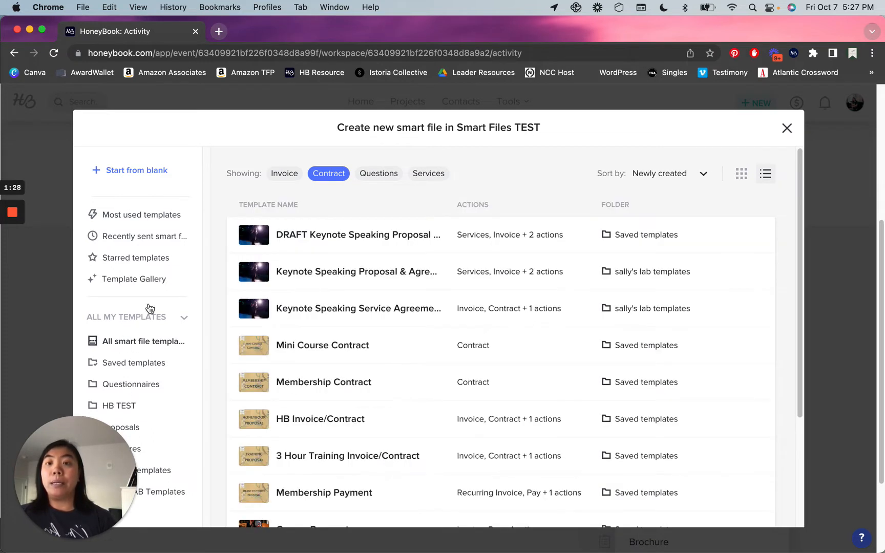
click(324, 175)
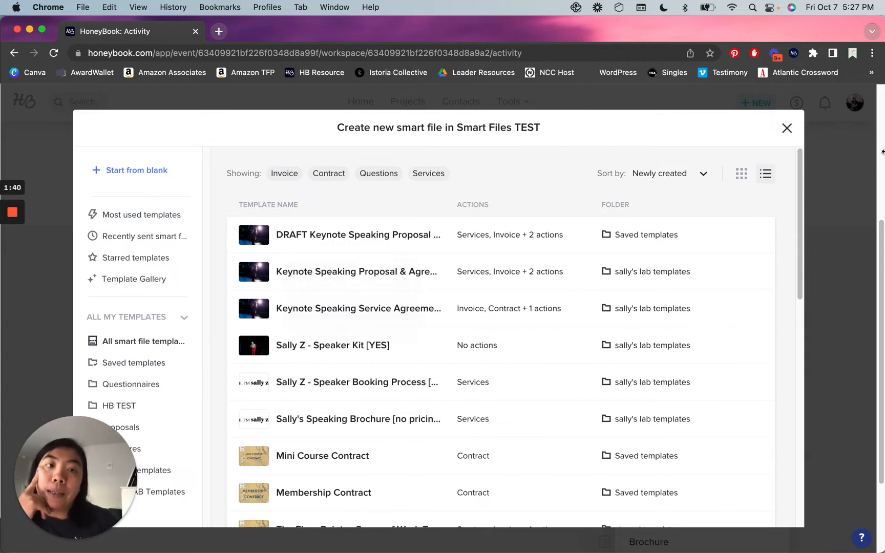
Narrow the templates to Saved, then to the three Starred ones, and close the window.
click(132, 363)
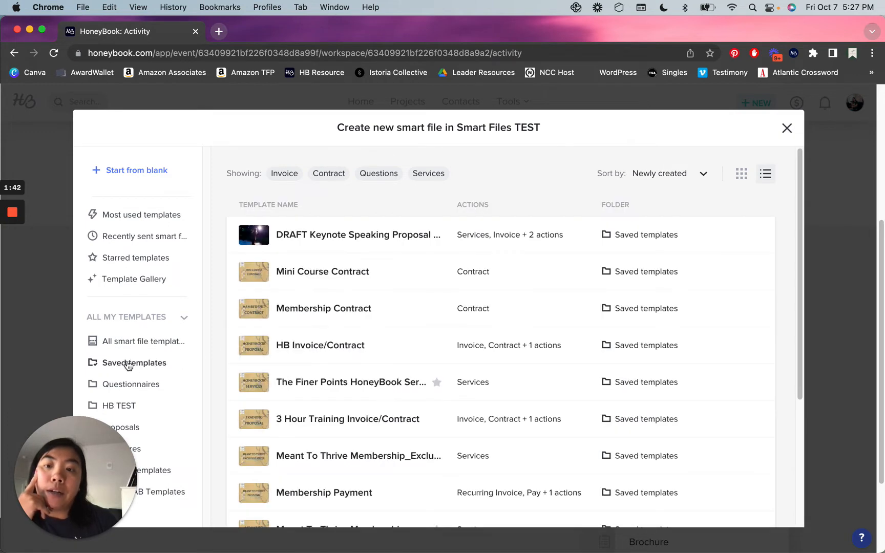
scroll(354, 305, down, 5)
scroll(356, 307, down, 1)
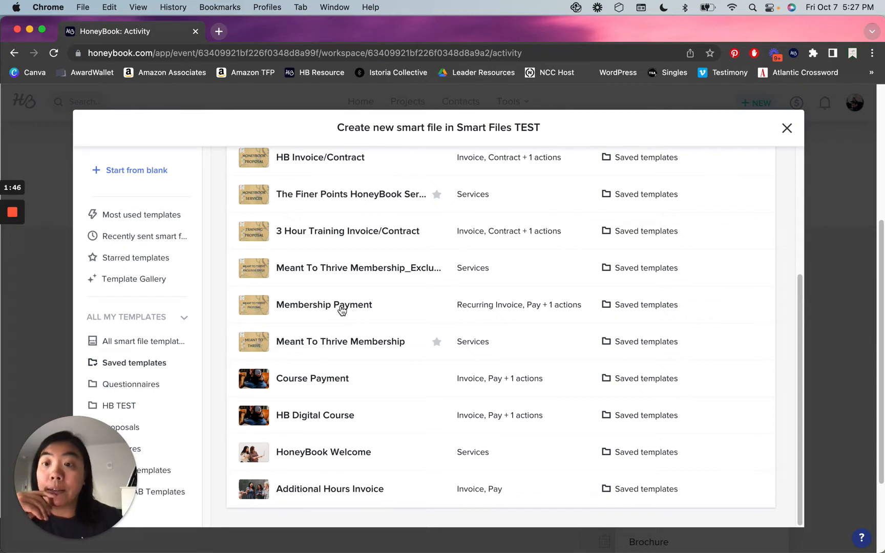
click(124, 263)
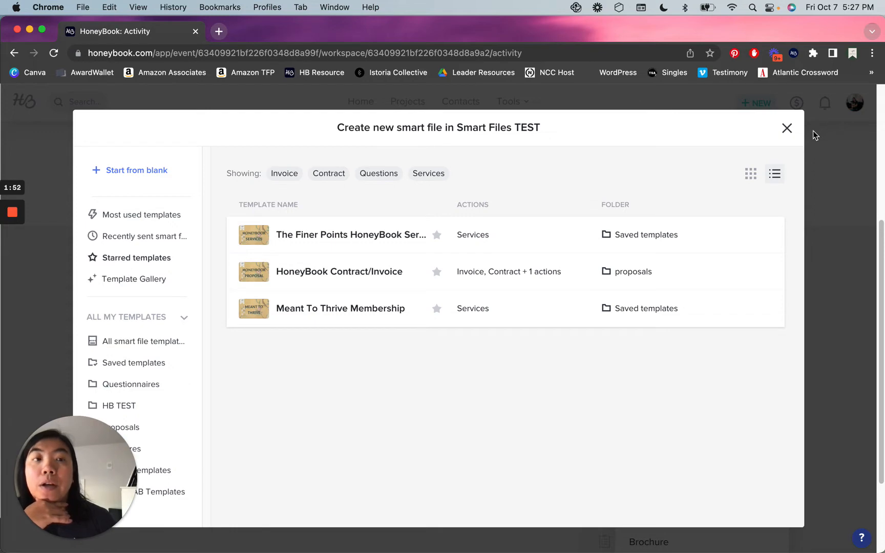
click(787, 128)
Go to Tools > My Templates and scroll through the grid of saved templates and folders.
click(509, 103)
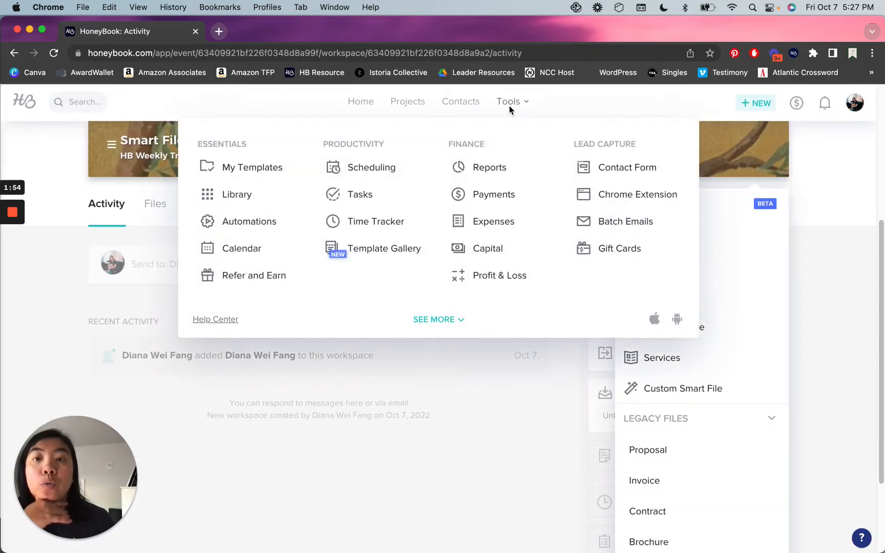
click(256, 172)
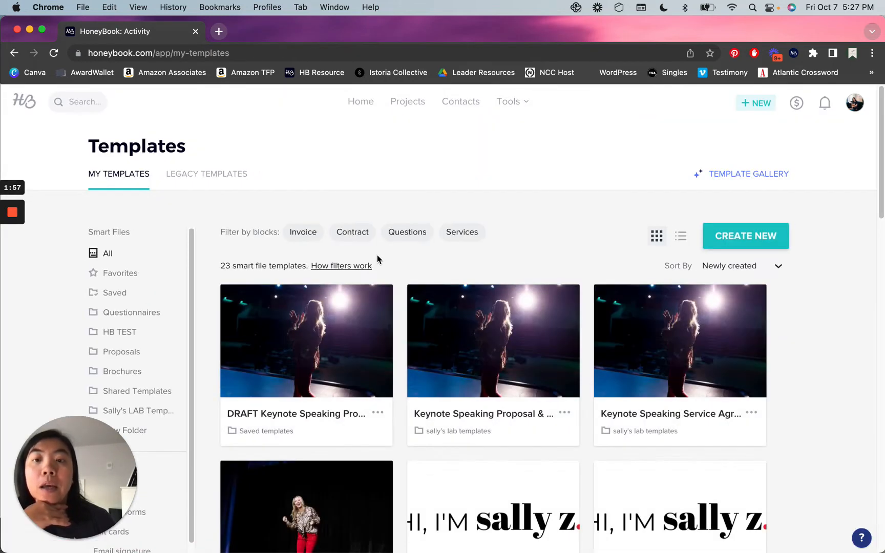
scroll(377, 255, down, 10)
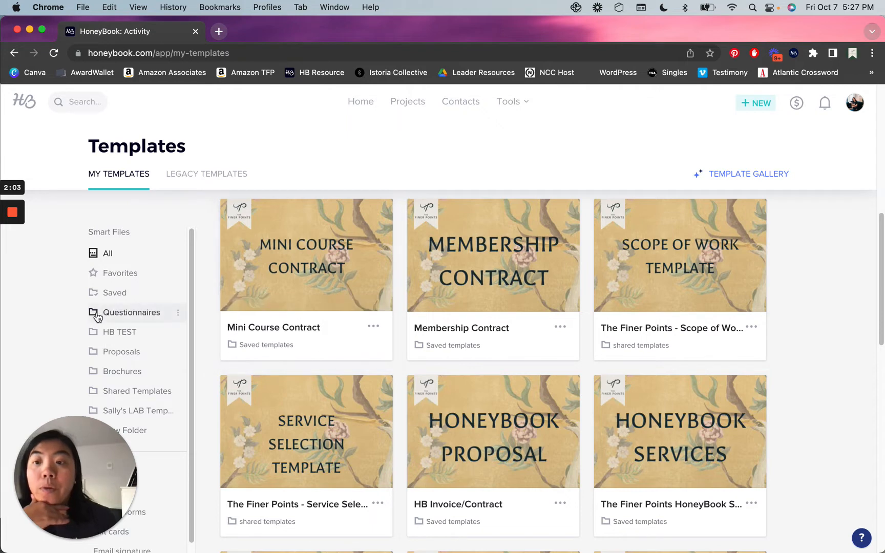
scroll(149, 352, down, 1)
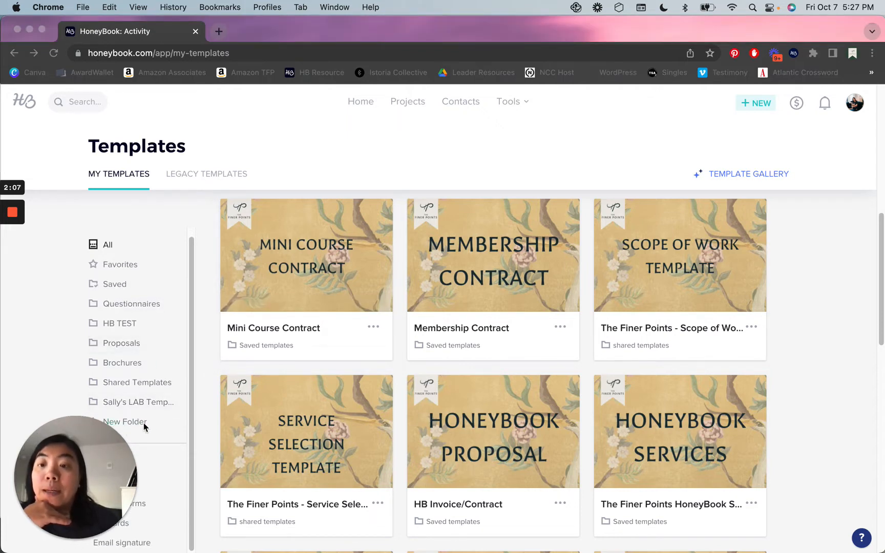
click(125, 424)
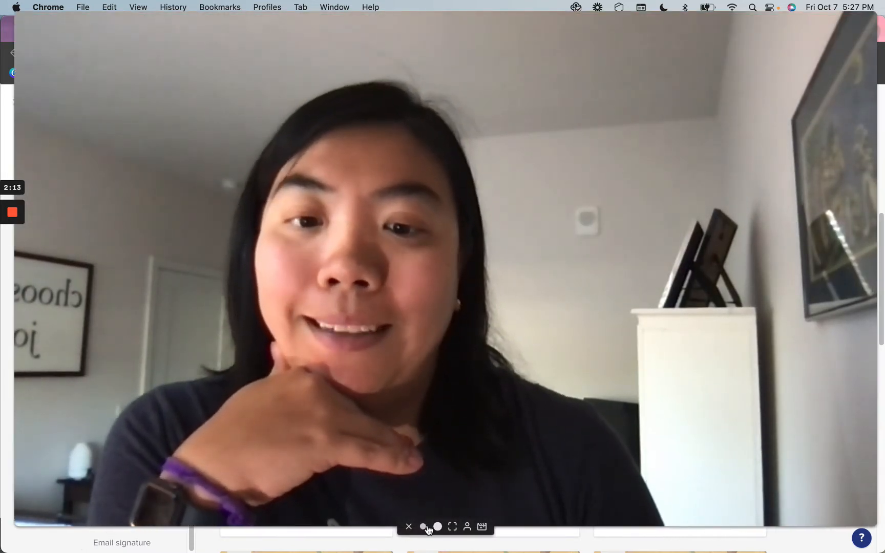
click(423, 526)
scroll(197, 313, down, 1)
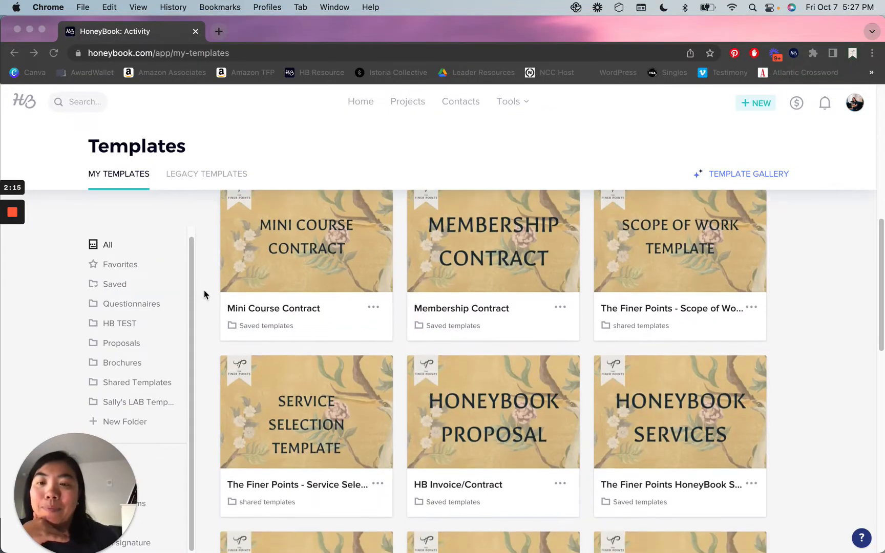
click(282, 148)
scroll(236, 268, down, 4)
scroll(236, 267, down, 8)
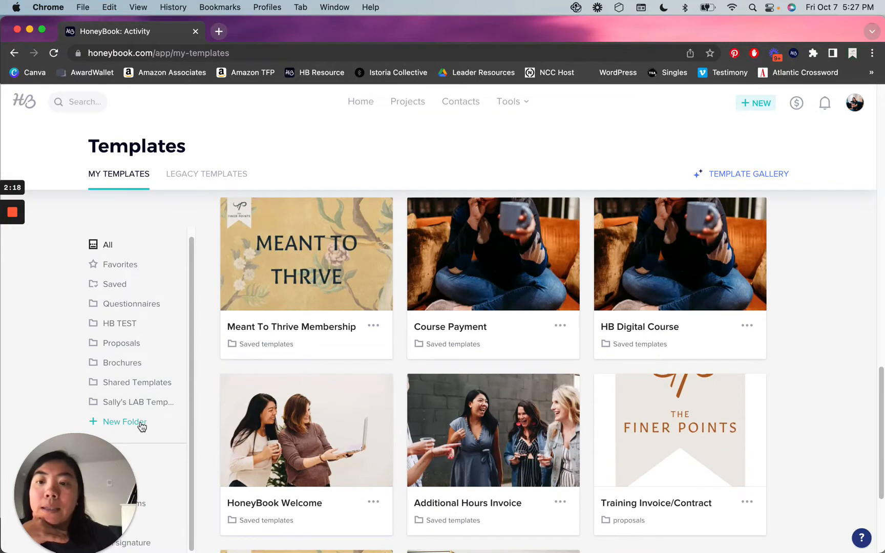
Create a new template folder named TEST.
click(151, 421)
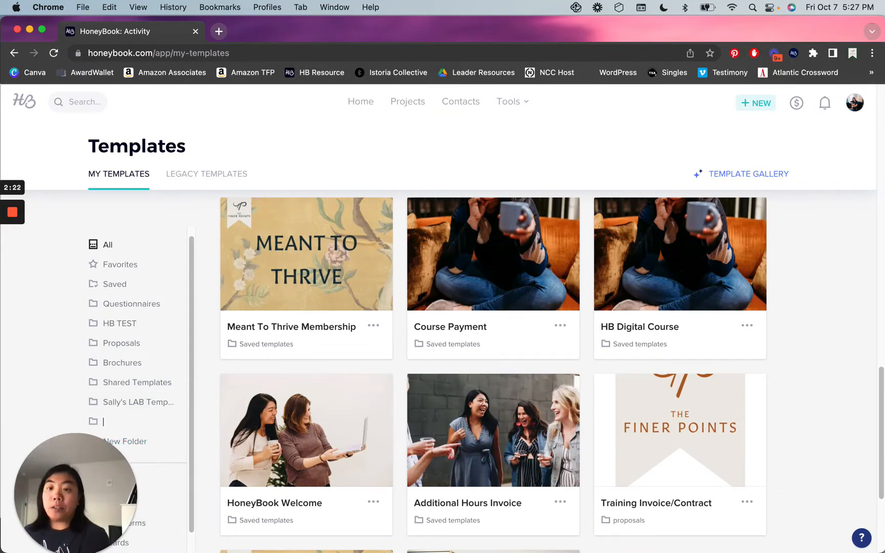
text(TEST)
key(Return)
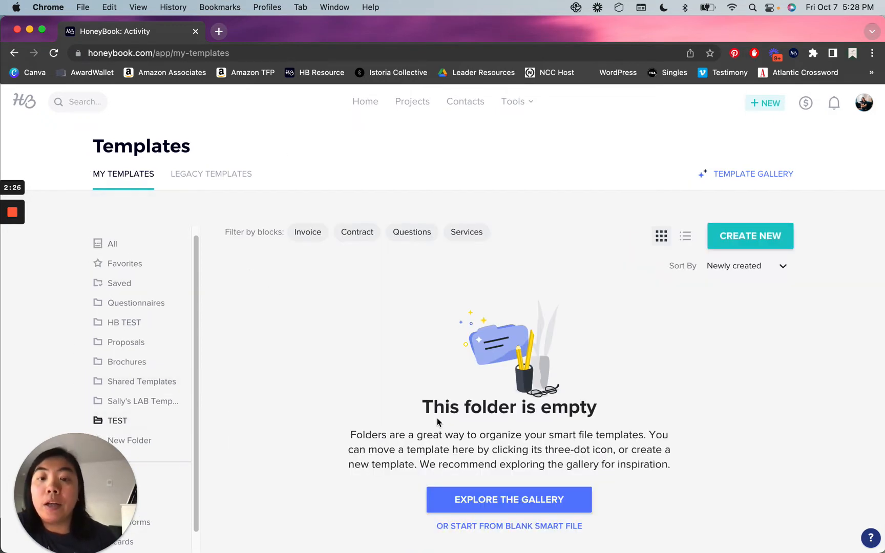
Begin moving HB Invoice/Contract to a folder, cancel, and return to the Projects pipeline.
click(131, 240)
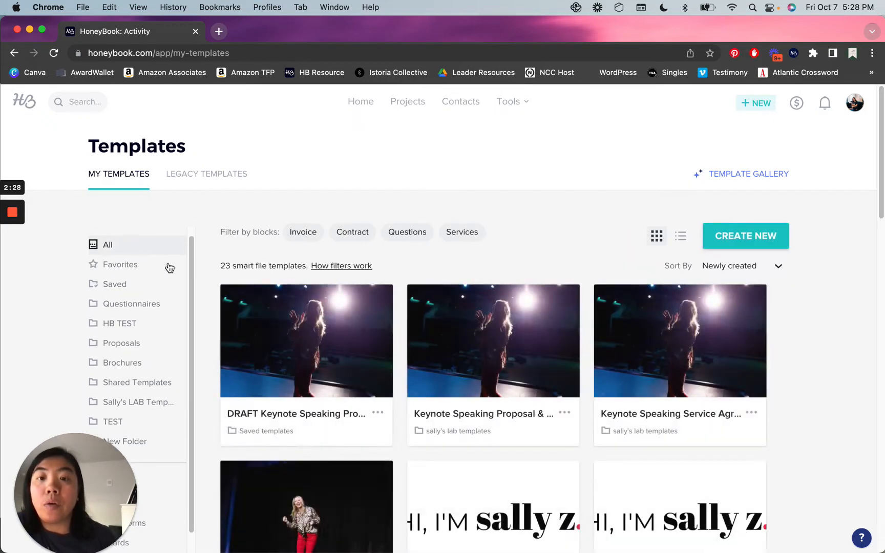
scroll(435, 314, down, 5)
scroll(436, 314, down, 5)
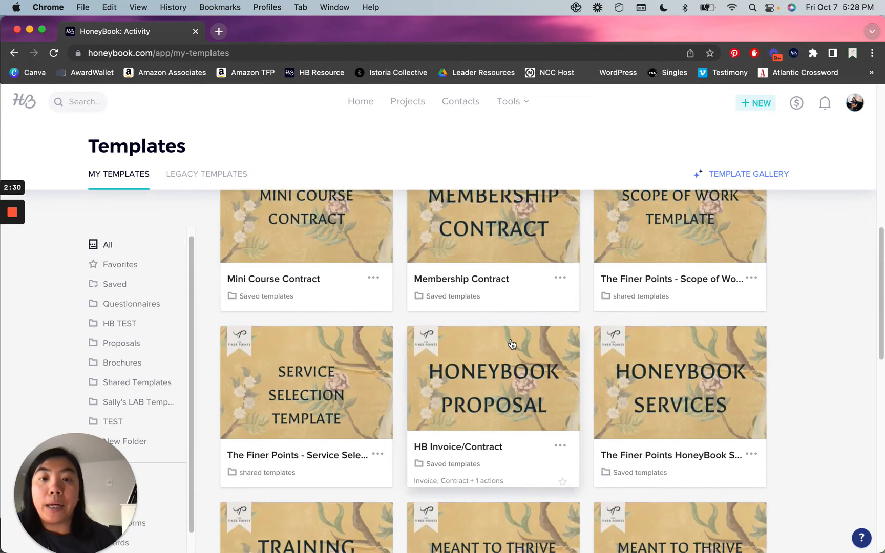
scroll(544, 317, down, 2)
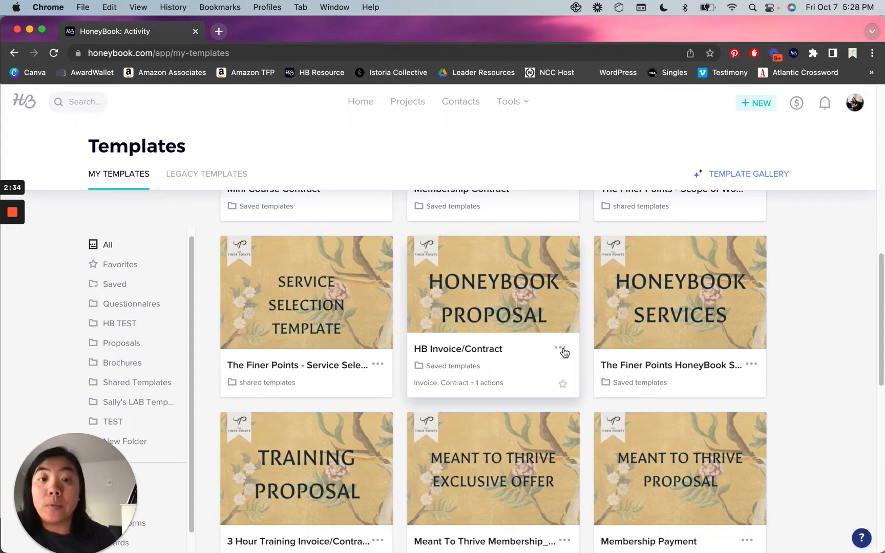
click(561, 349)
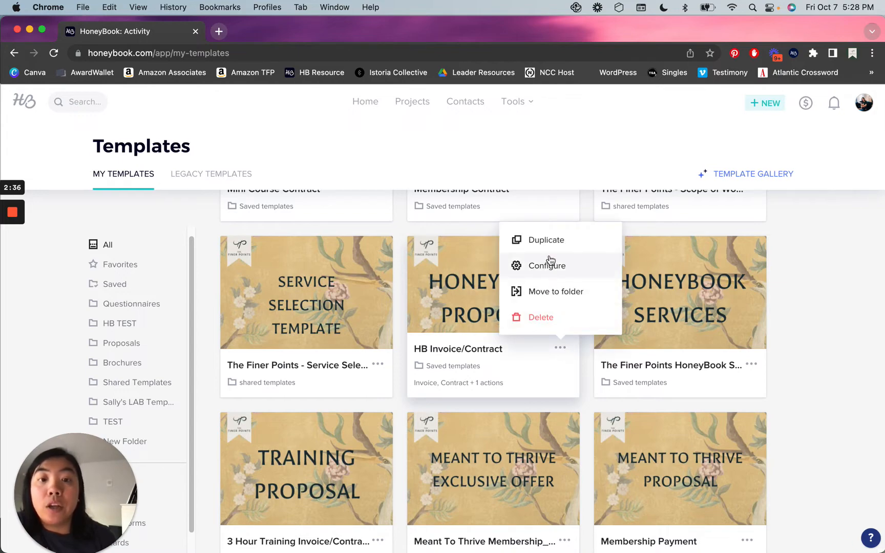
click(550, 299)
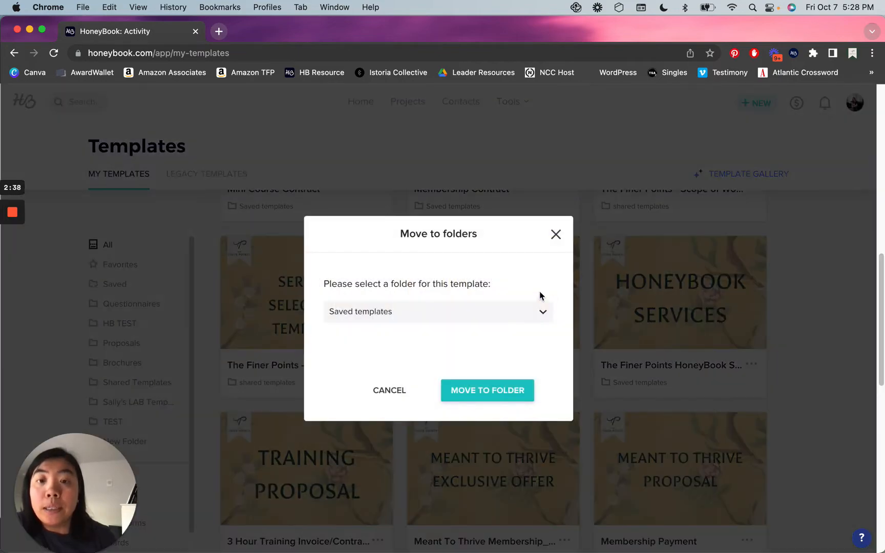
click(418, 312)
scroll(410, 404, down, 3)
scroll(423, 394, up, 3)
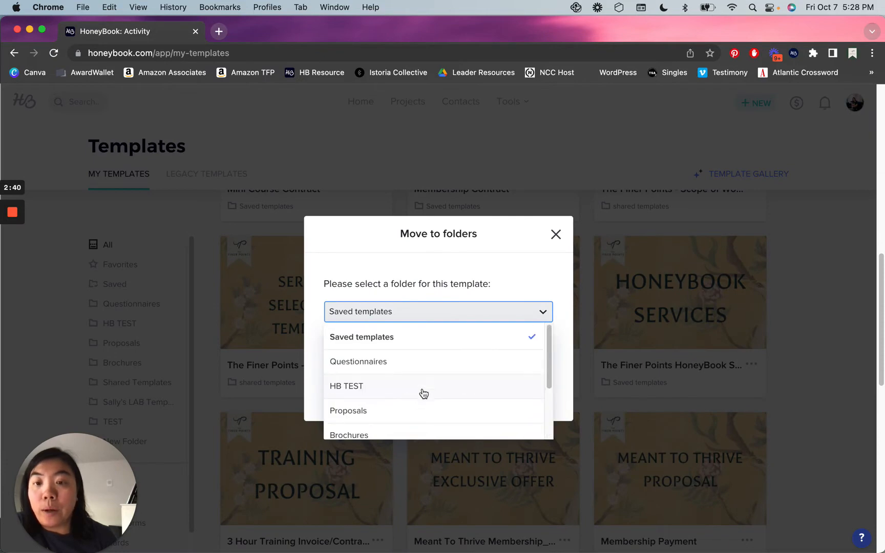
click(549, 239)
click(555, 234)
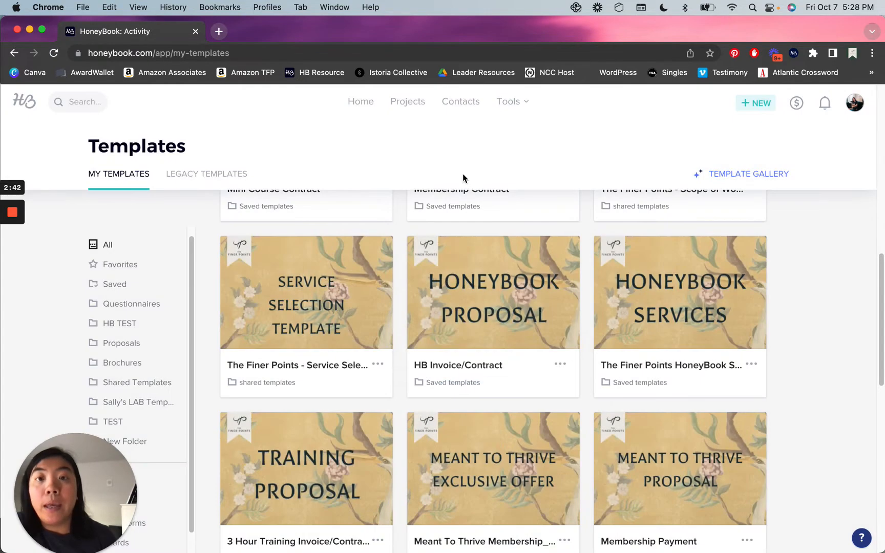
click(408, 102)
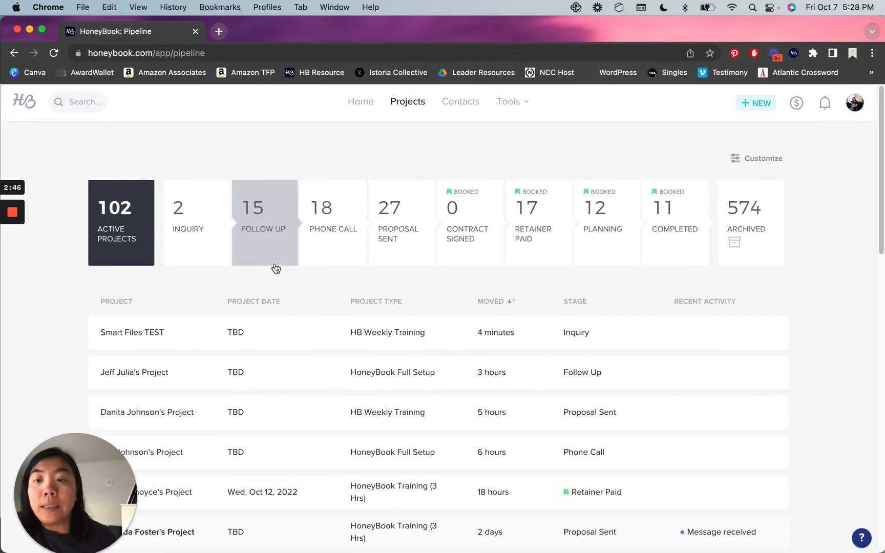
In Smart Files TEST, create an invoice smart file from the 3 Hour Training Invoice/Contract template.
click(629, 353)
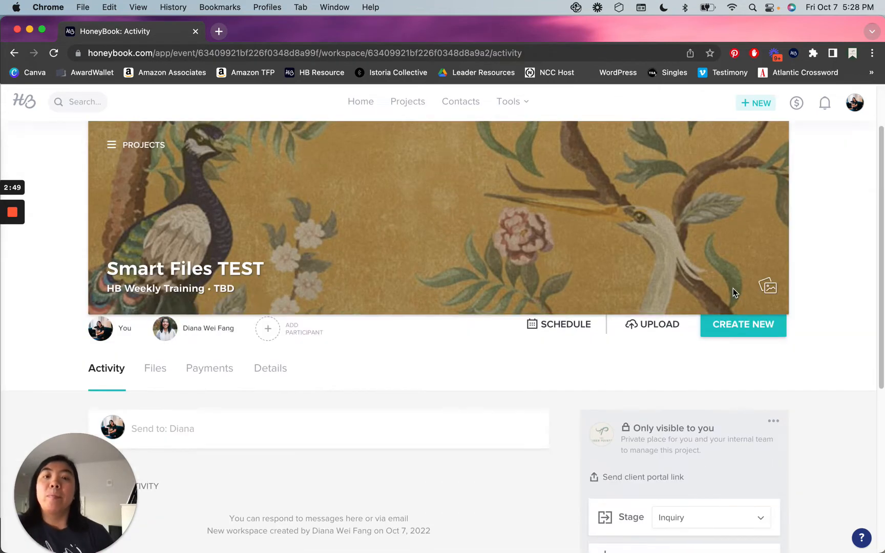
scroll(733, 292, down, 5)
click(741, 212)
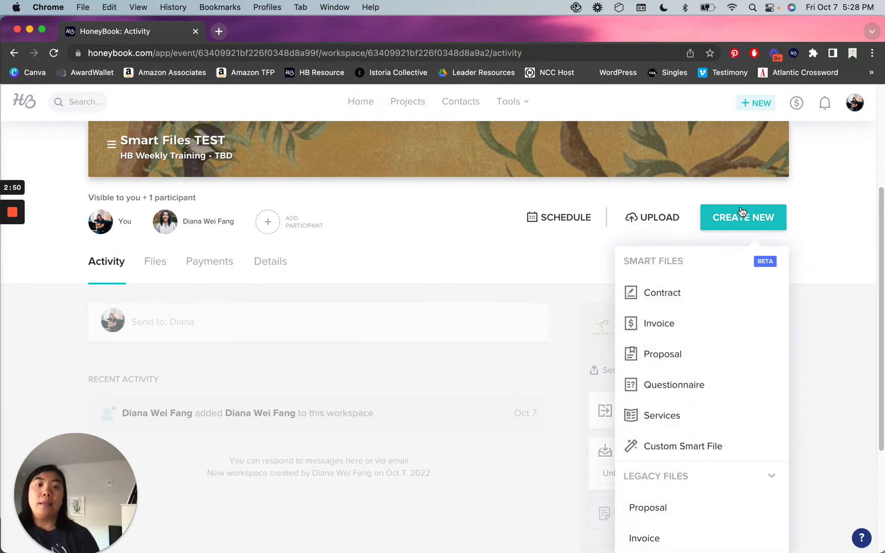
click(659, 323)
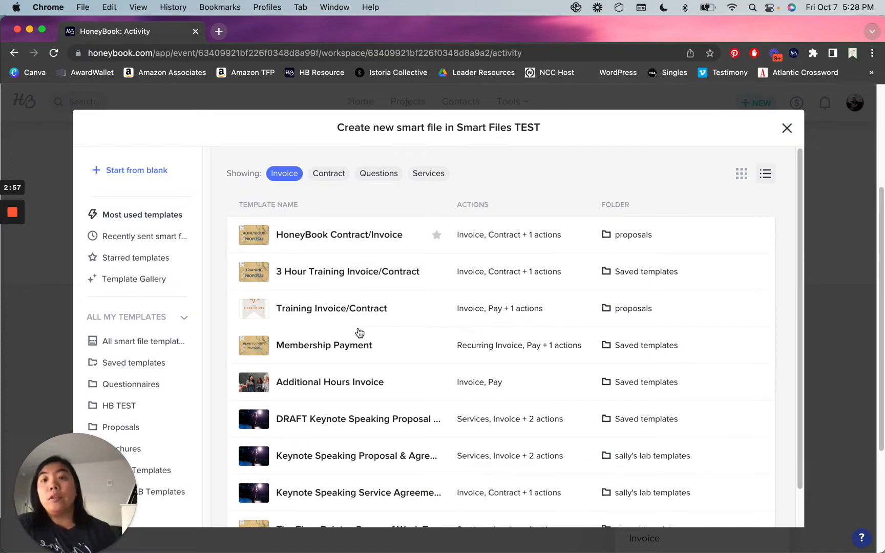
click(350, 275)
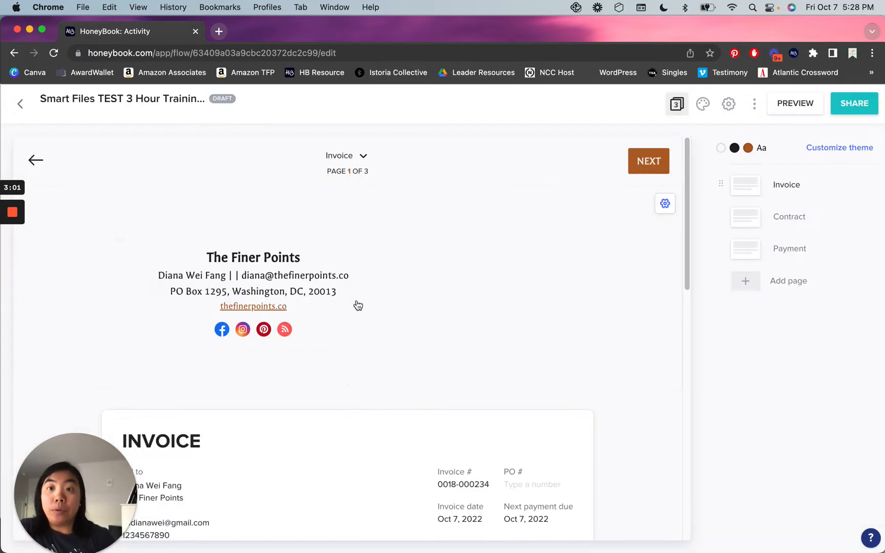
Review the draft invoice and add a blank item line below the description table.
scroll(644, 300, down, 5)
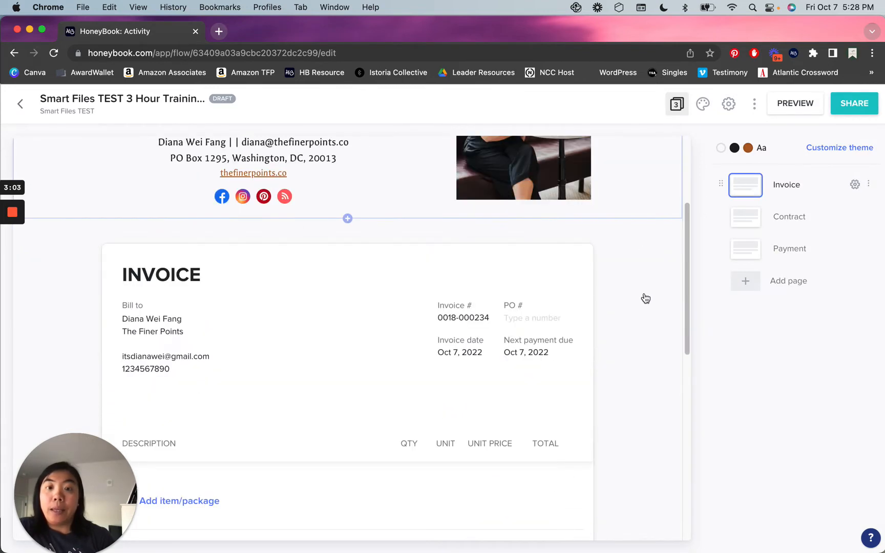
scroll(645, 298, down, 8)
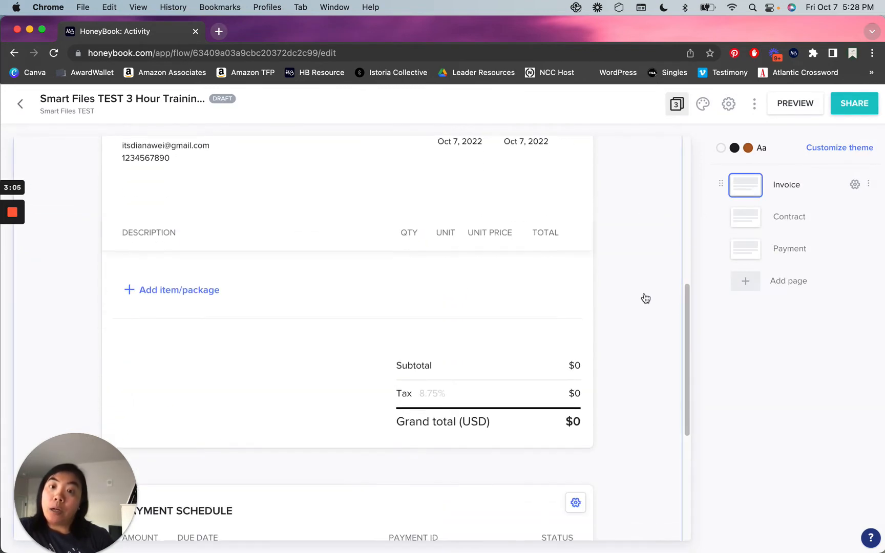
scroll(645, 299, down, 9)
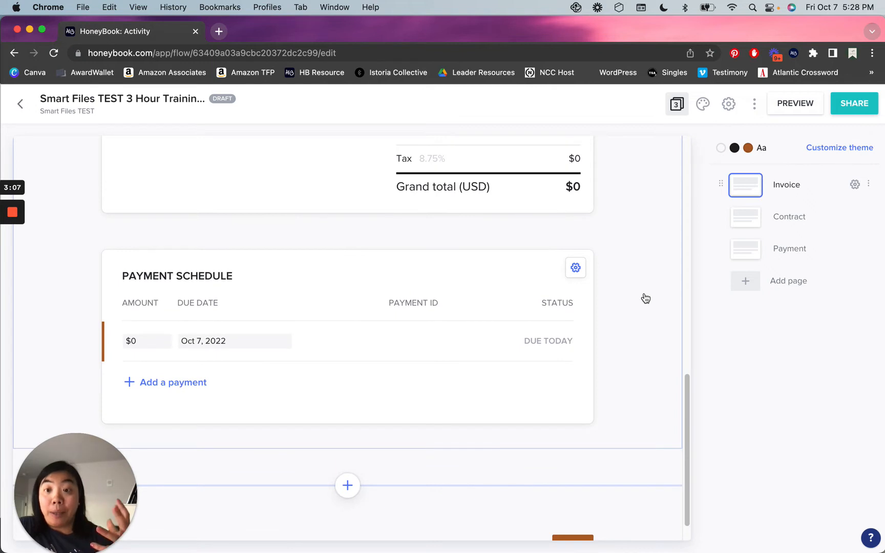
scroll(640, 295, up, 9)
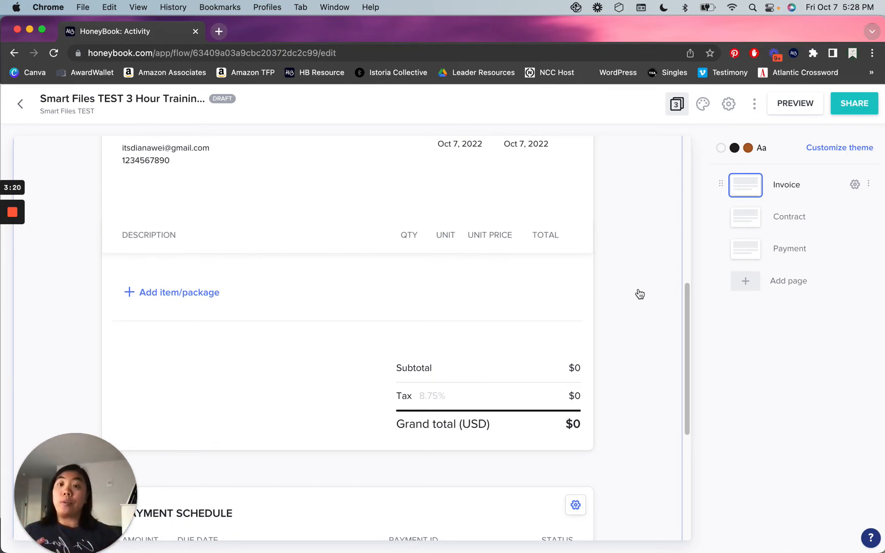
click(198, 294)
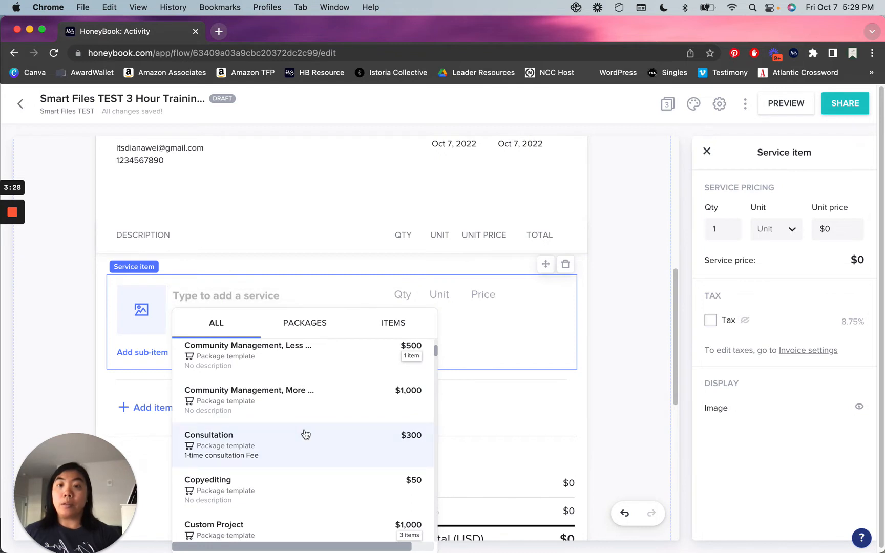
Fill the new line with the Consultation package, 1 Hour at $300.
click(313, 449)
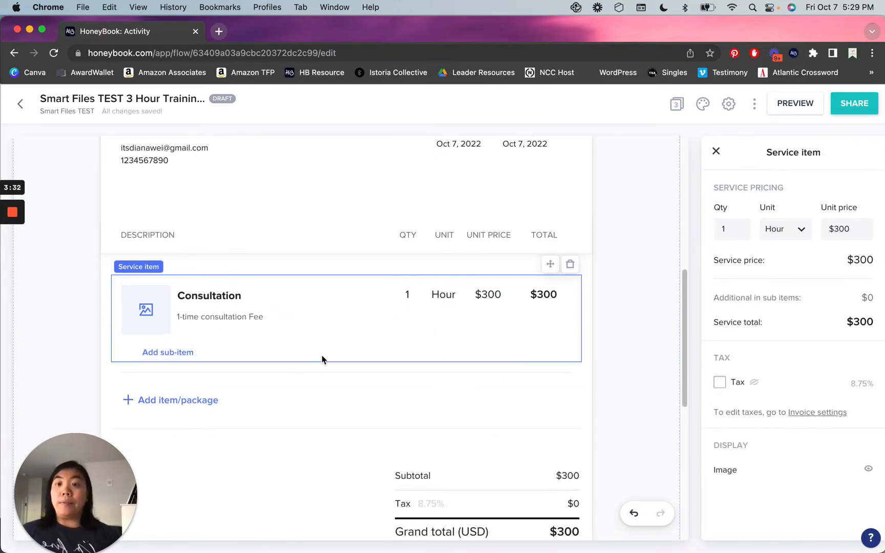
mouse_move(146, 310)
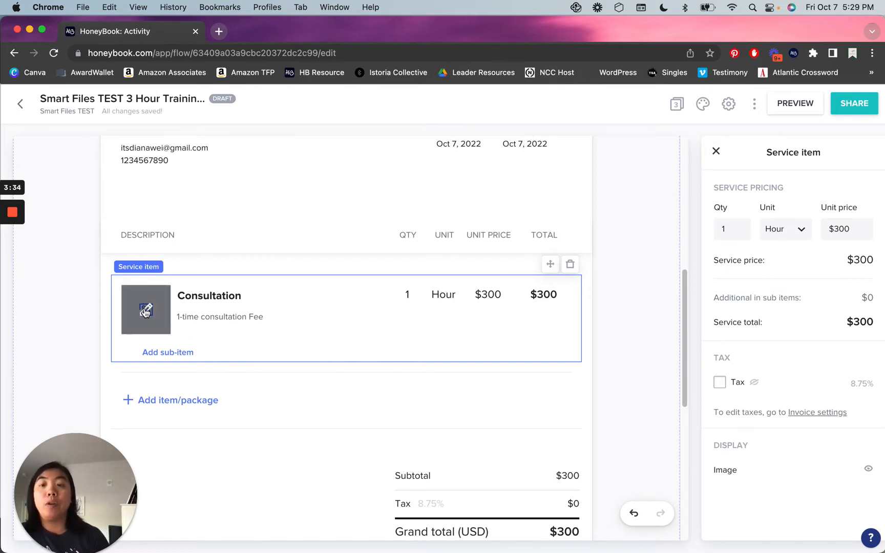
Try the calligraphy logo, then The Finer Points logo, as the Consultation item image.
click(145, 311)
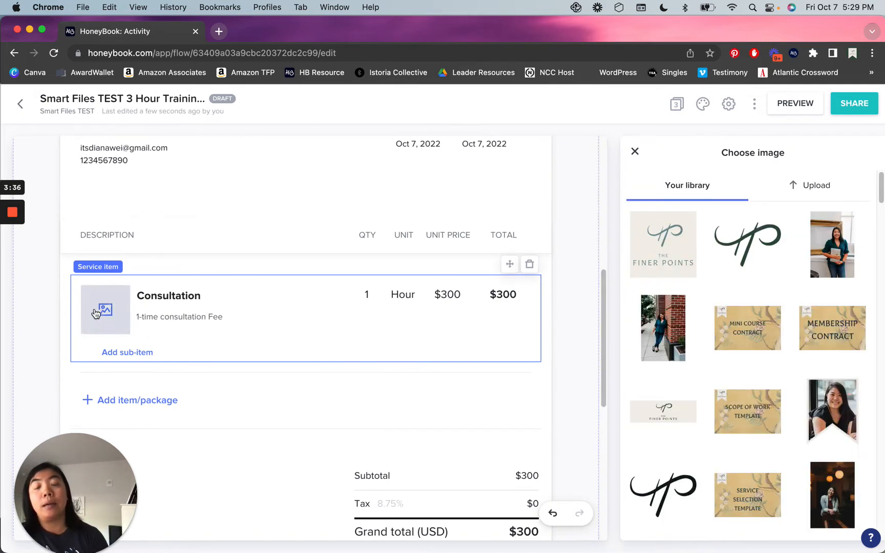
click(749, 259)
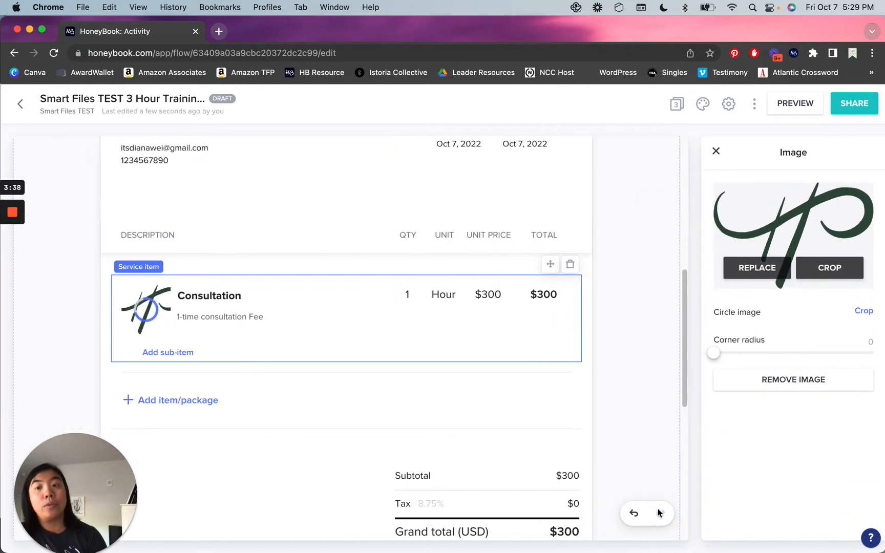
click(830, 270)
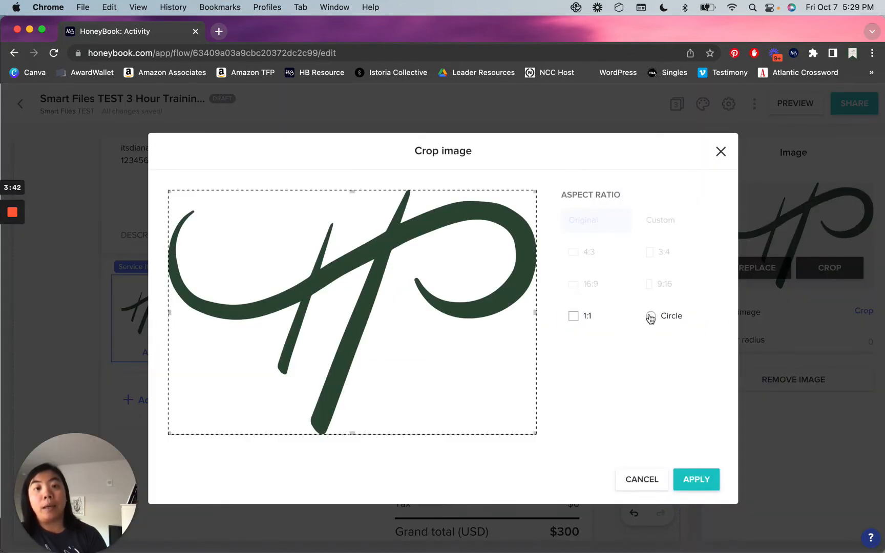
click(651, 317)
click(652, 479)
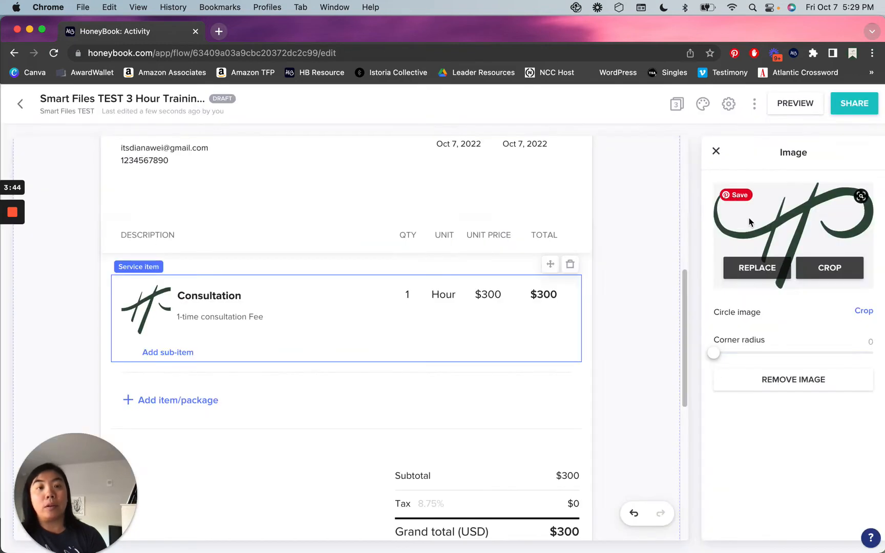
click(760, 263)
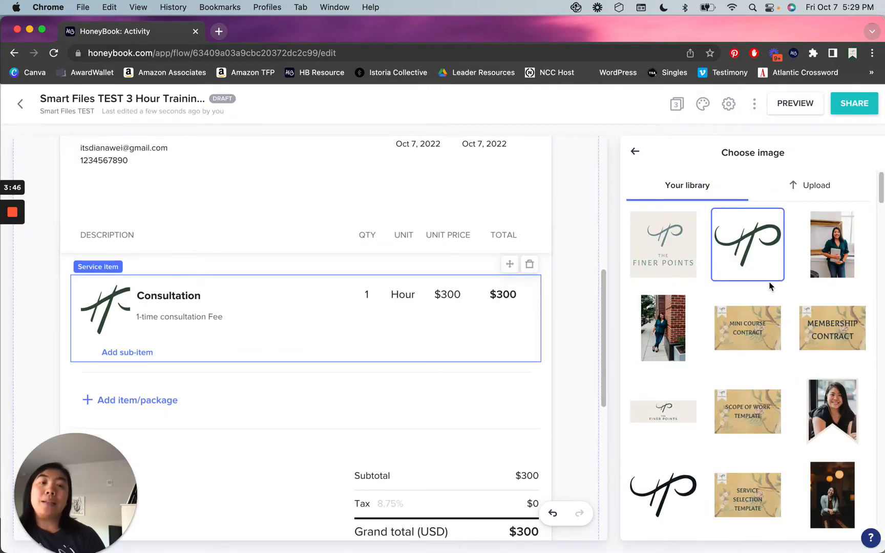
click(663, 253)
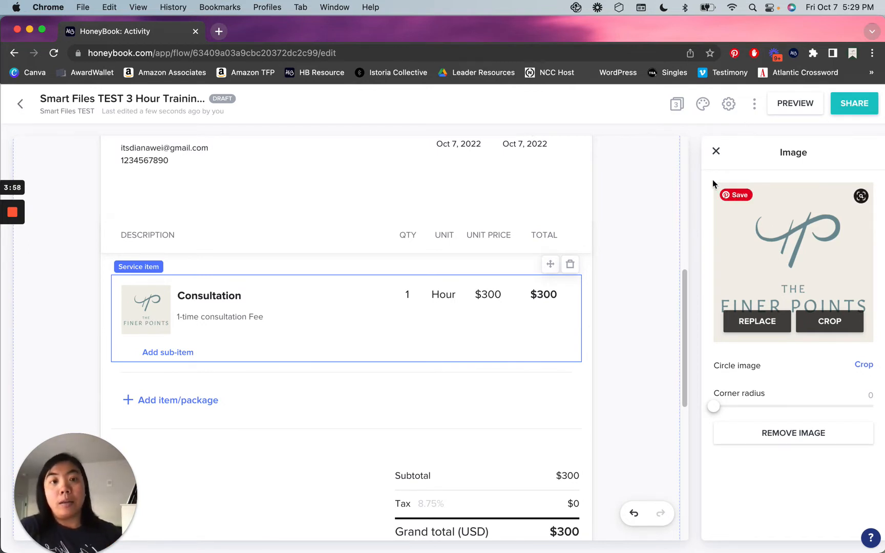
click(717, 151)
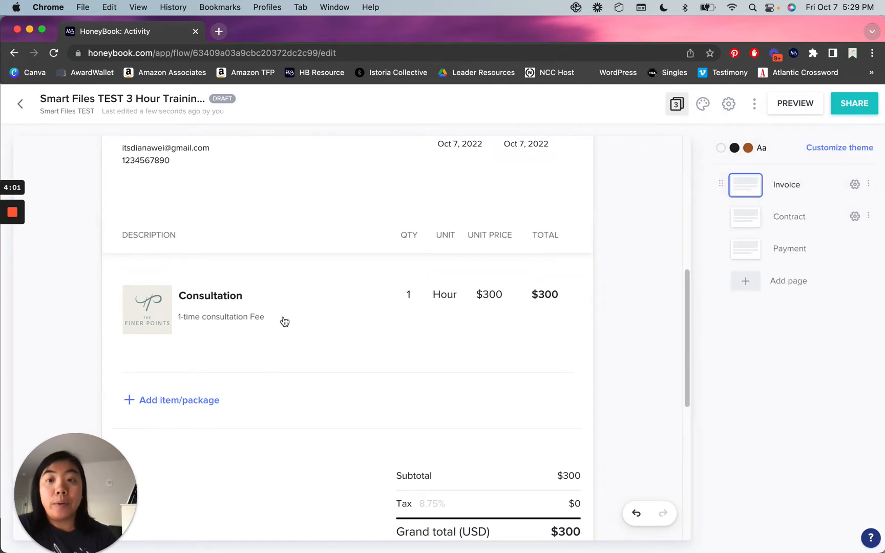
Replace the item image with the golden bird artwork cropped to a circle.
click(311, 358)
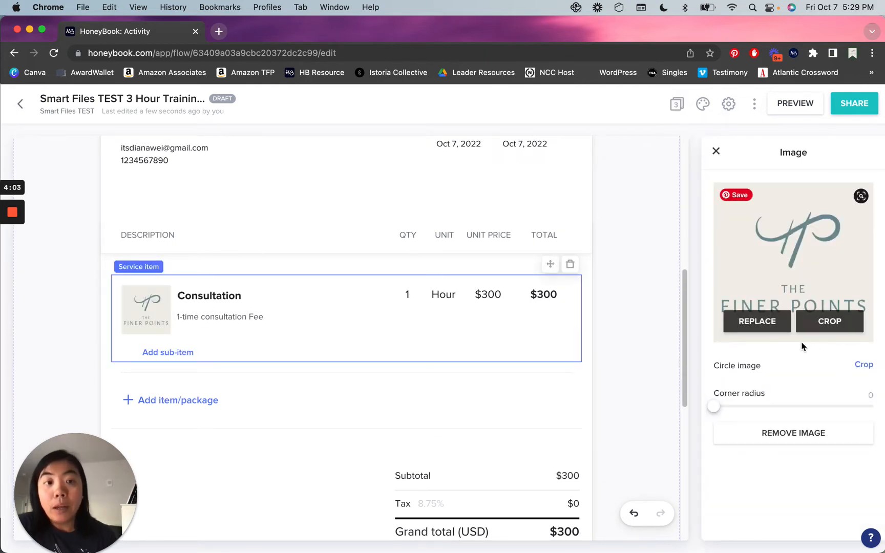
click(764, 323)
scroll(792, 324, down, 10)
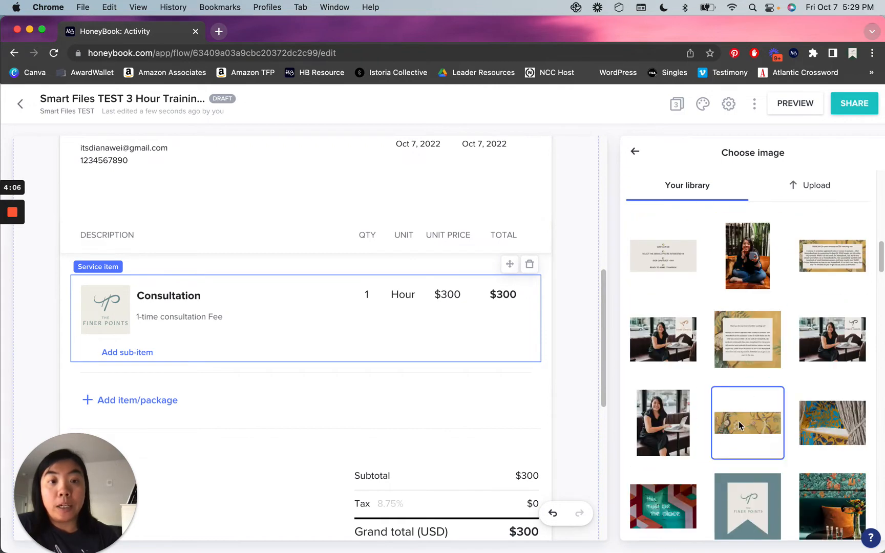
click(739, 421)
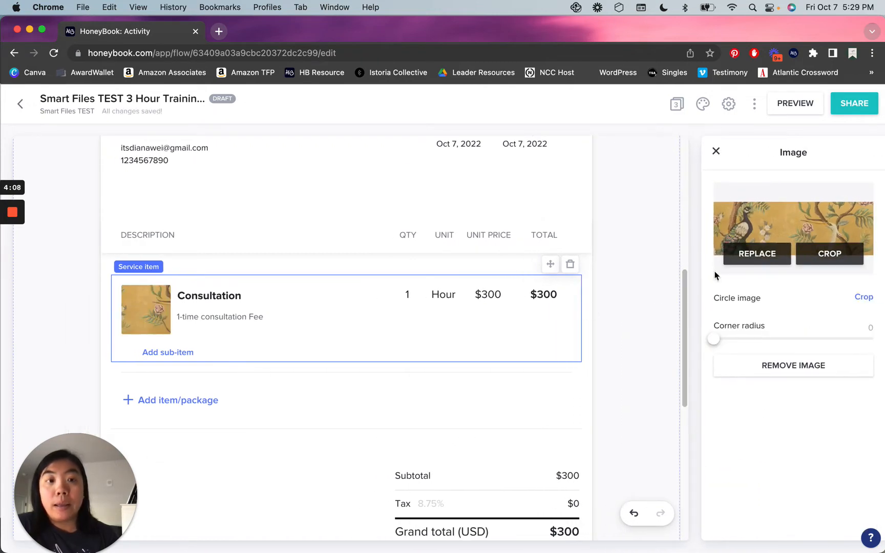
click(826, 253)
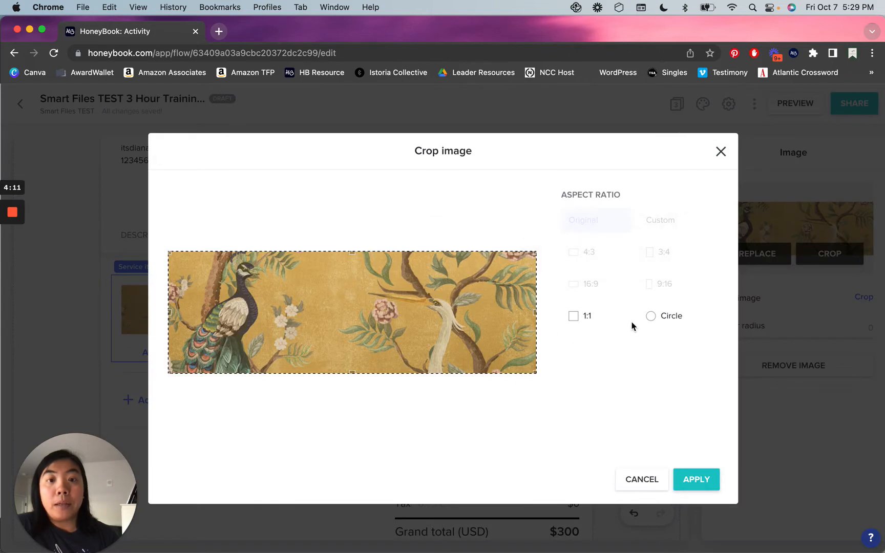
click(668, 316)
click(689, 478)
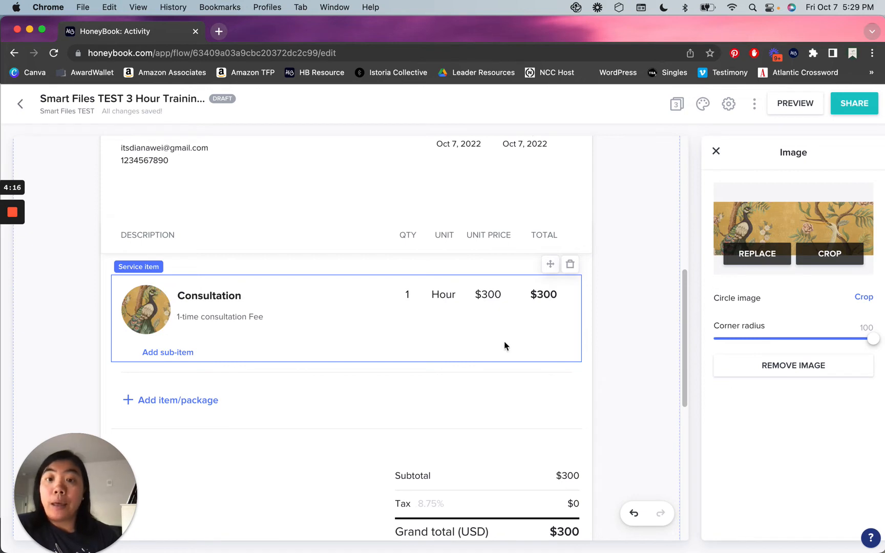
mouse_move(134, 318)
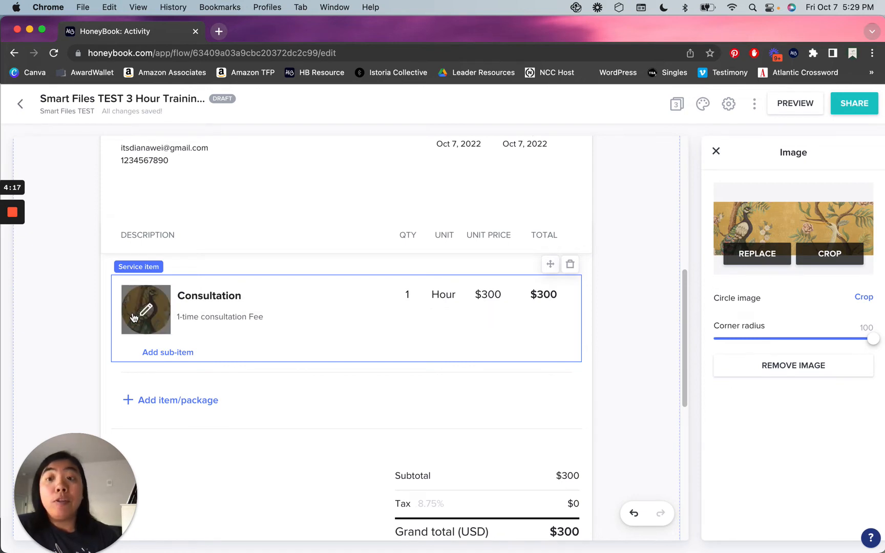
click(611, 360)
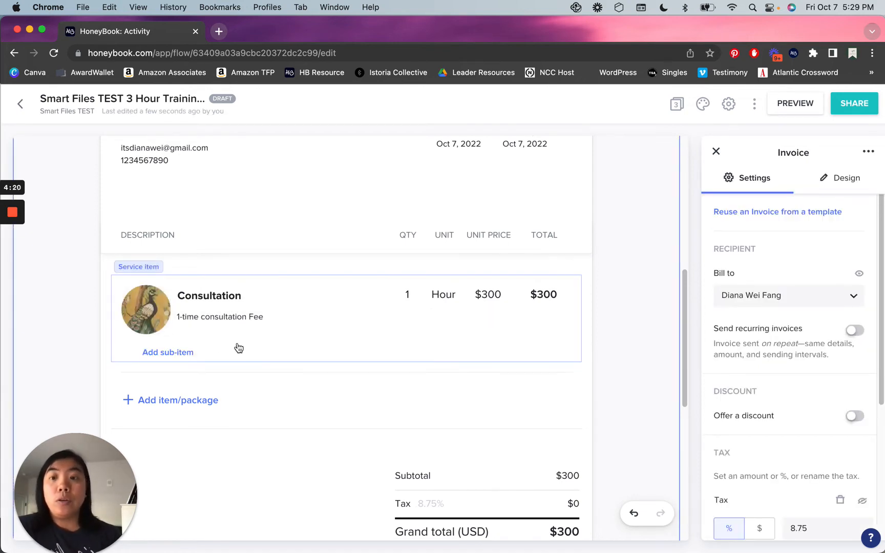
Toggle the Consultation item image off and back on, then close the service item settings.
click(316, 343)
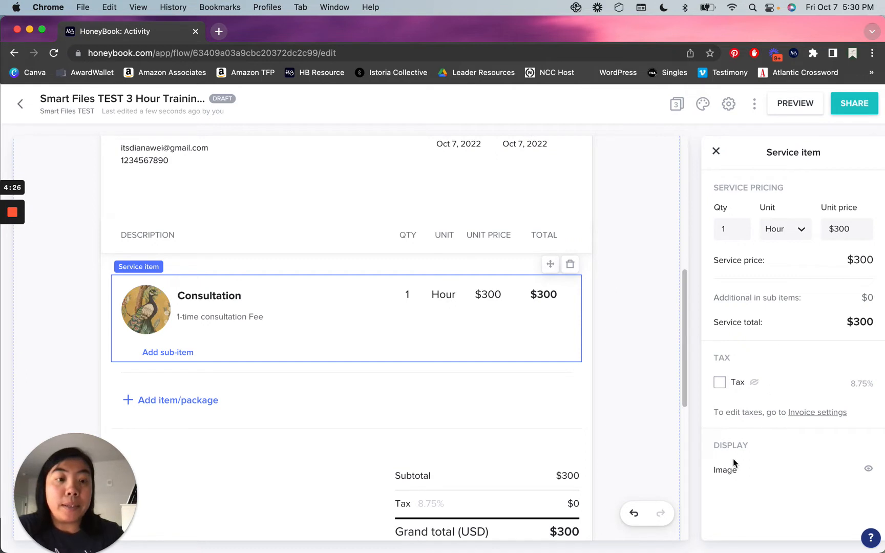
click(868, 470)
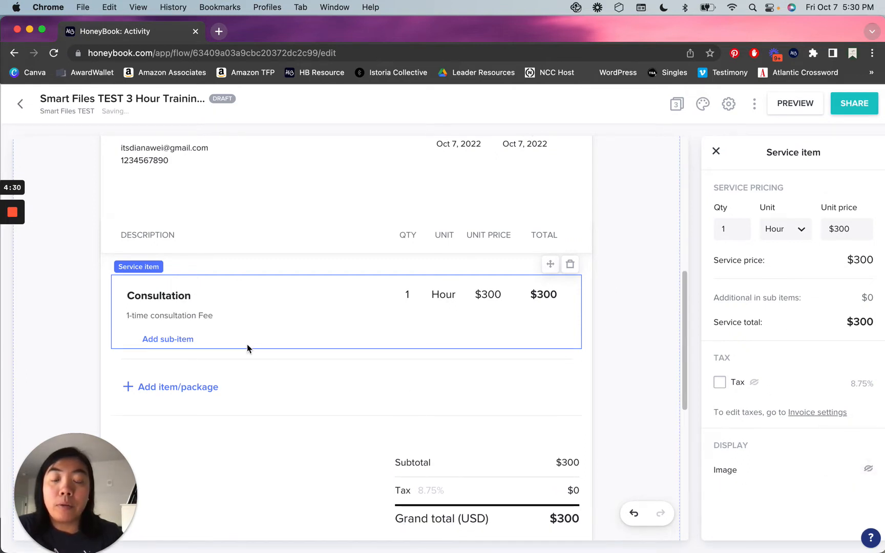
click(869, 471)
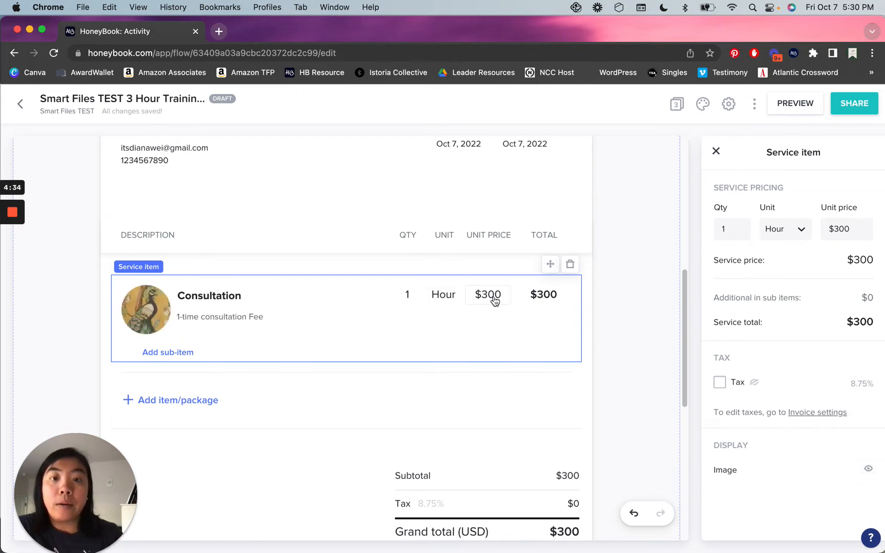
scroll(497, 312, up, 5)
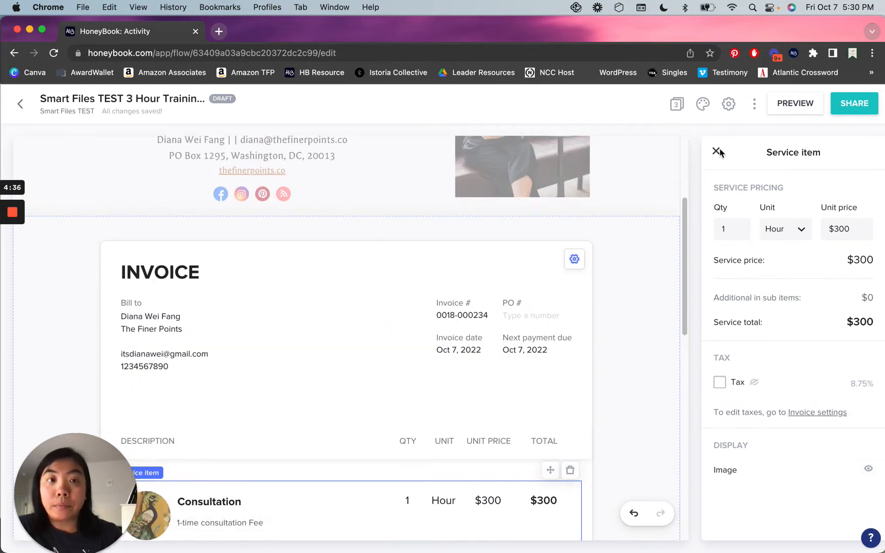
click(716, 152)
click(748, 224)
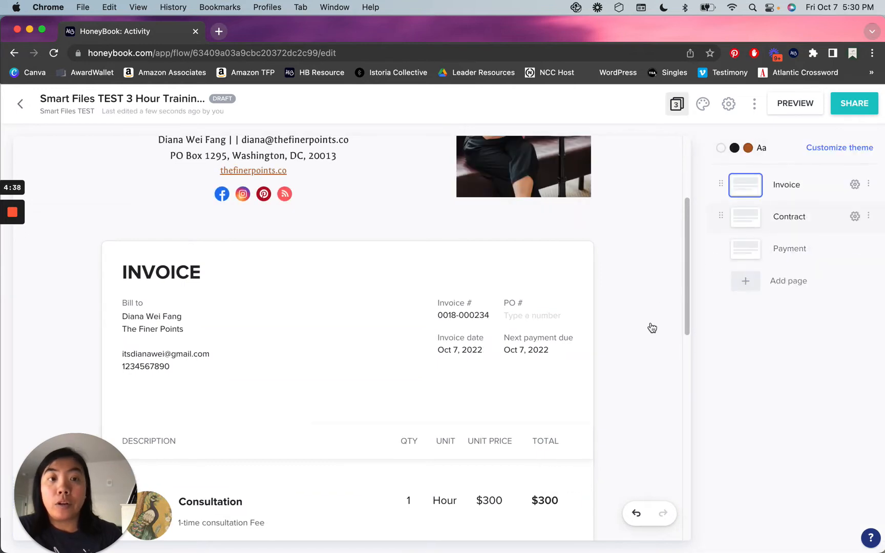
Set the contract's Company Phone Number field to client Can edit and review the signature lines.
scroll(651, 330, down, 10)
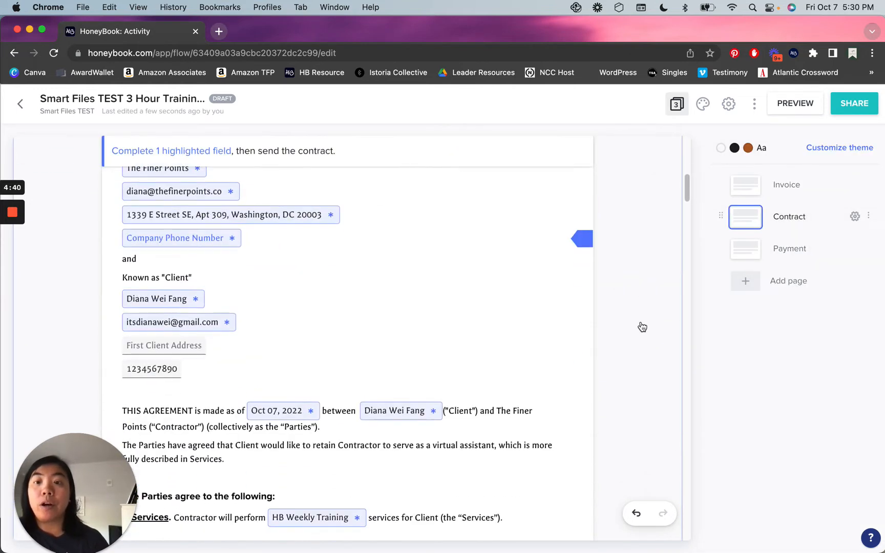
click(205, 247)
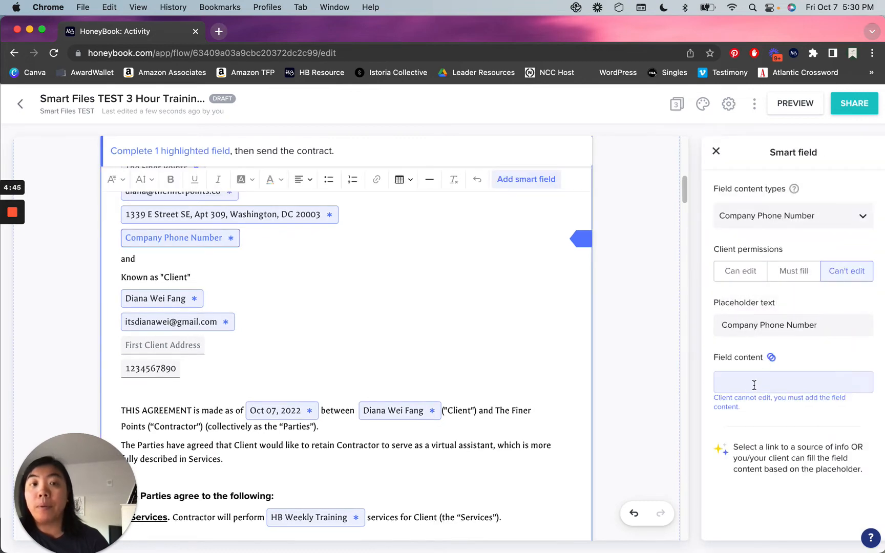
click(750, 275)
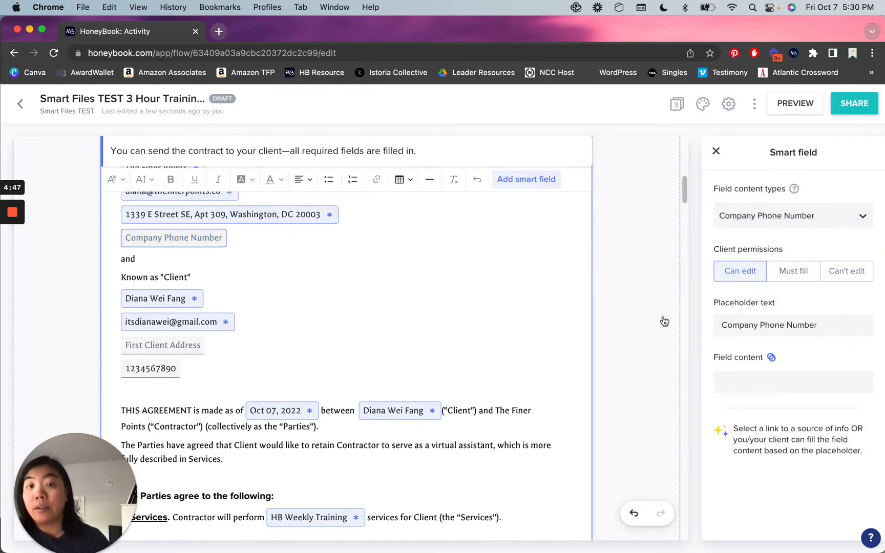
click(663, 320)
scroll(654, 318, down, 15)
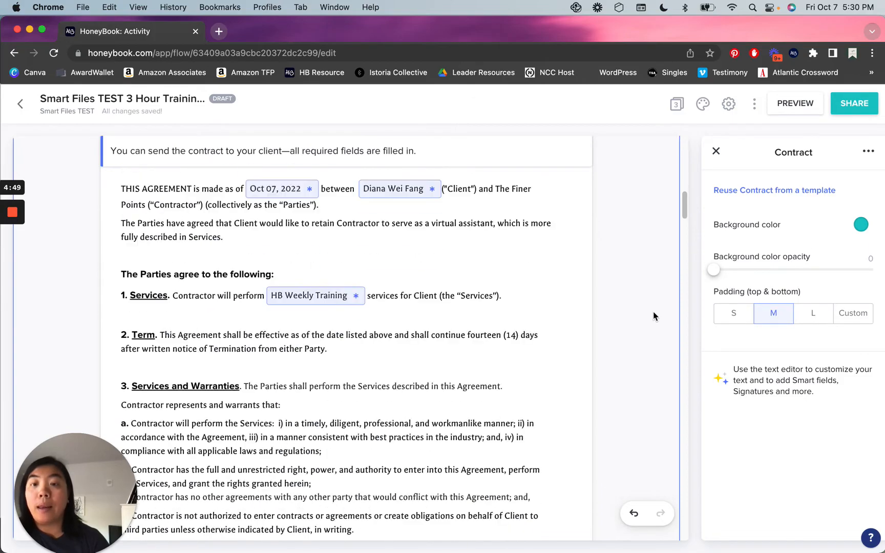
scroll(654, 318, down, 20)
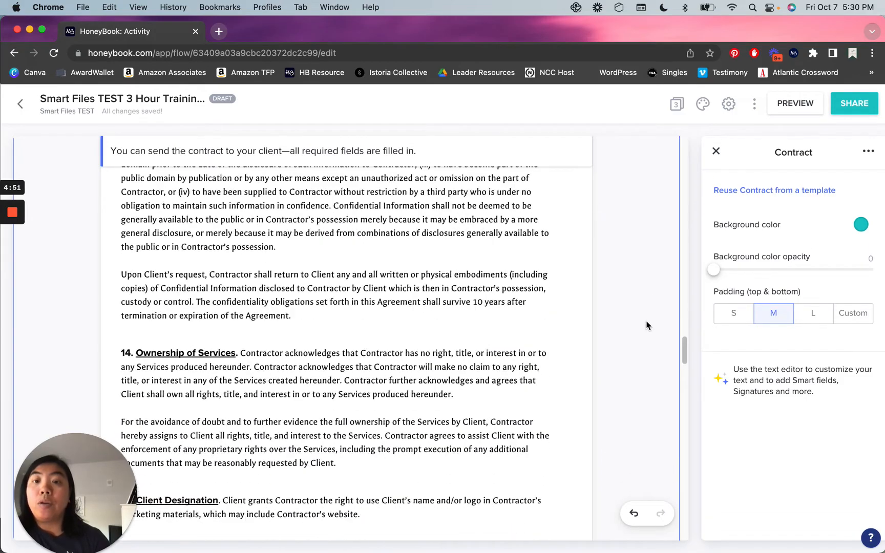
scroll(645, 323, down, 15)
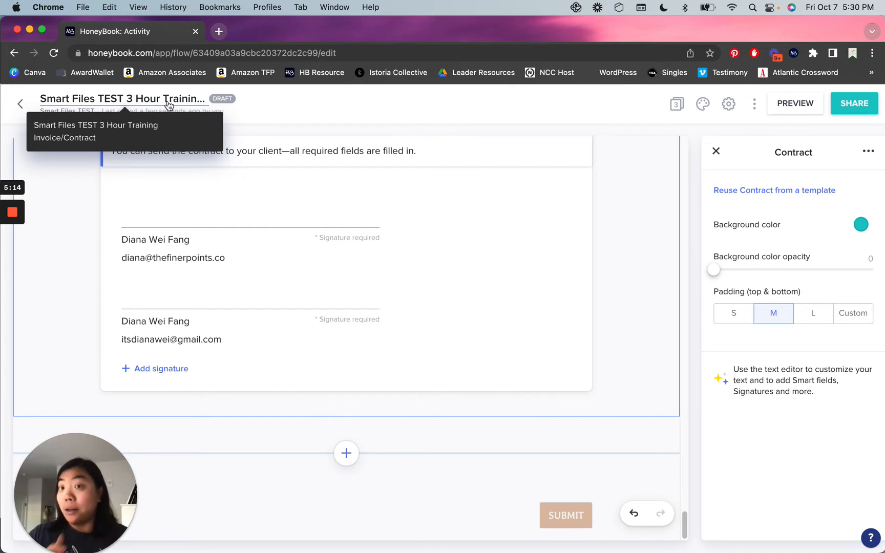
click(169, 102)
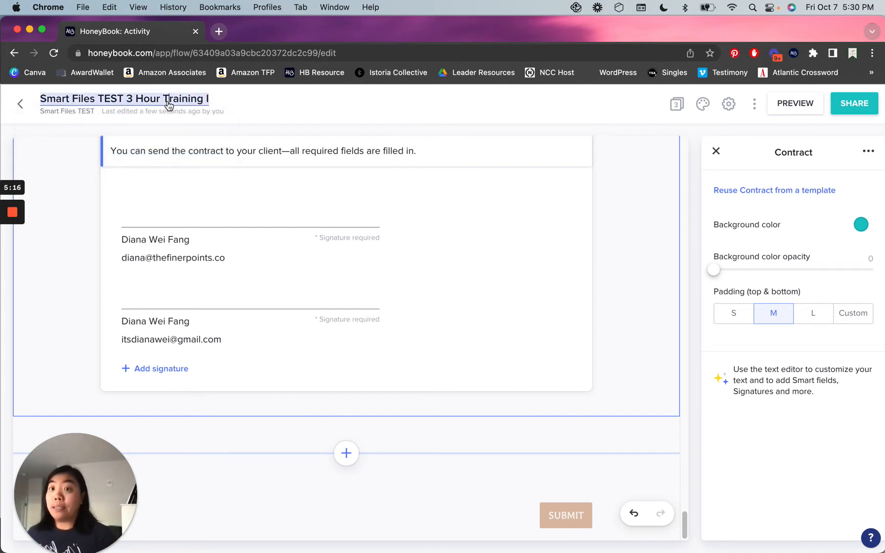
Rename the draft file to 'Invoice/Contract - ' plus the client's first name and 'TEST'.
triple_click(197, 103)
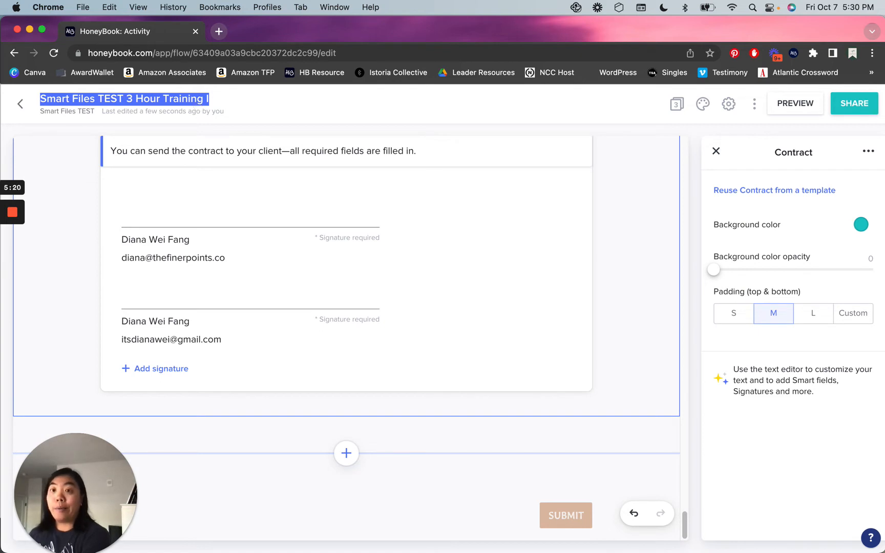
text(Invoice/Contract -)
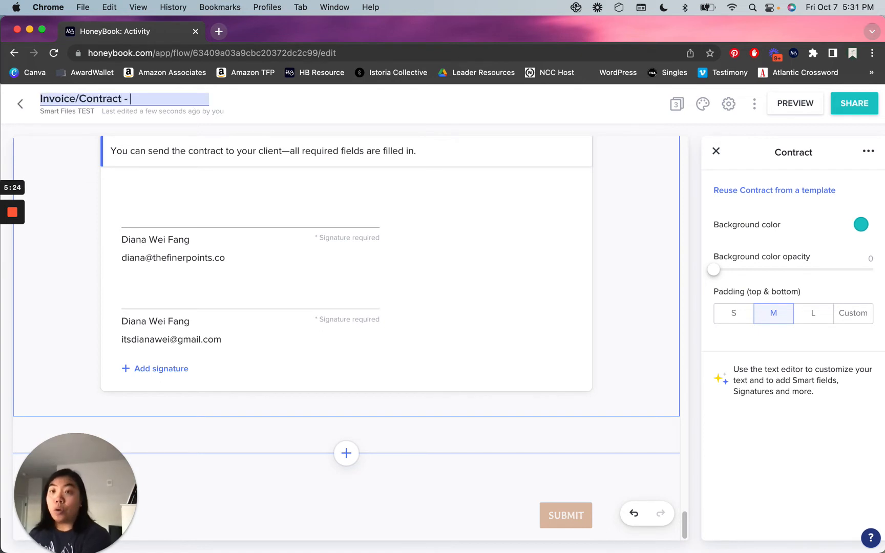
text( Diana)
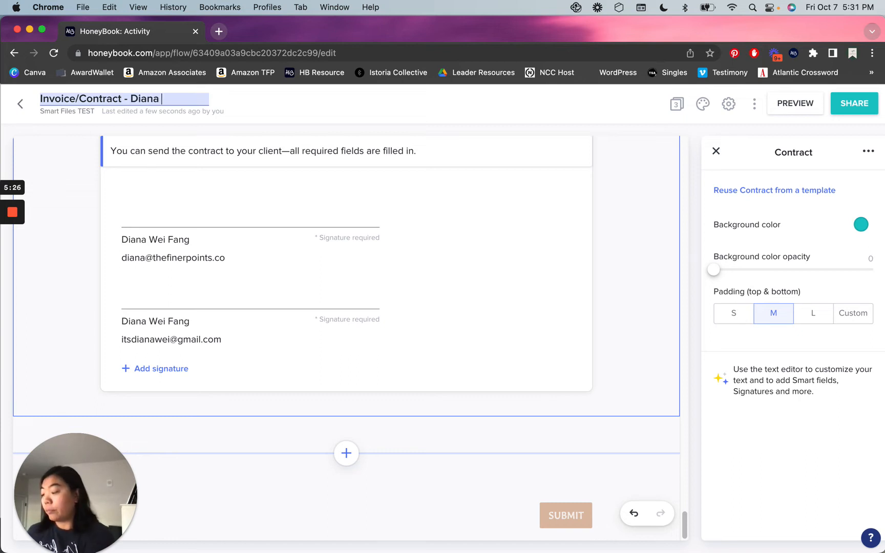
text( TEST)
click(494, 118)
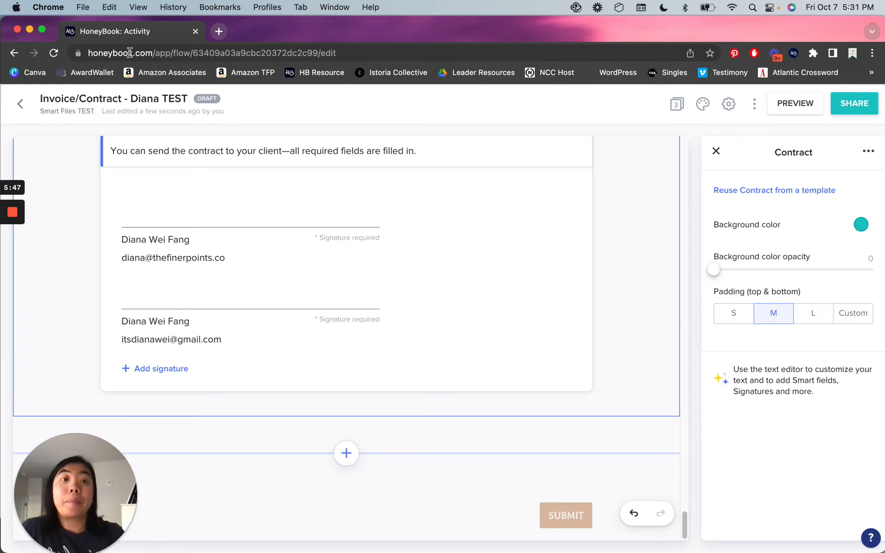
Close Contract settings and view the Payment page's $300.00 card payment form.
click(716, 151)
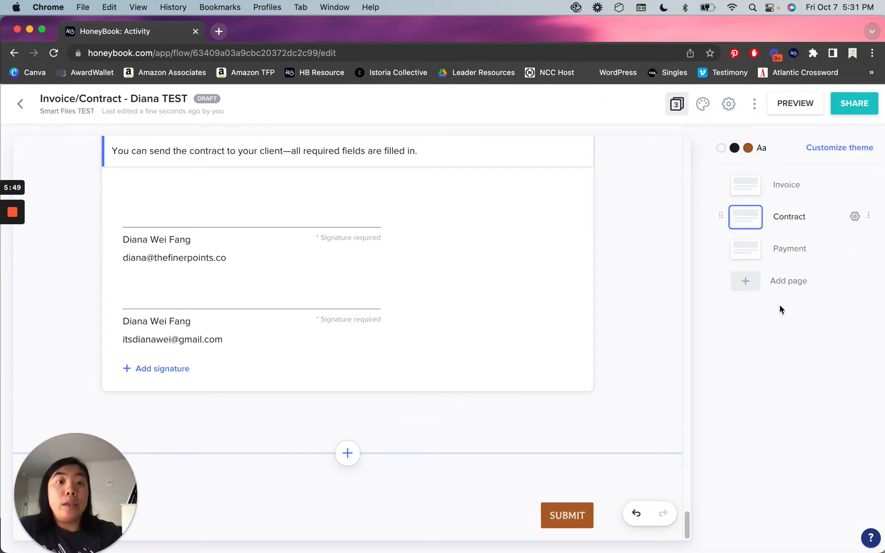
click(748, 253)
scroll(614, 336, down, 3)
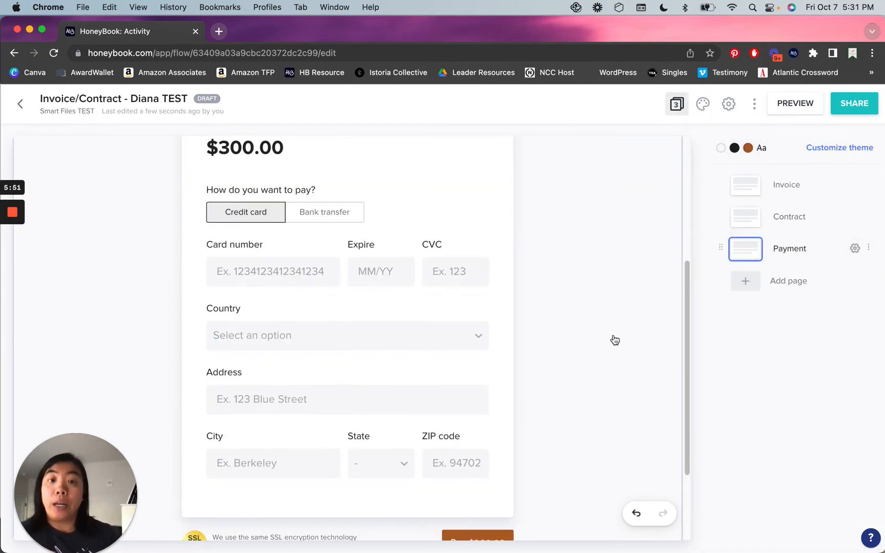
scroll(599, 336, down, 3)
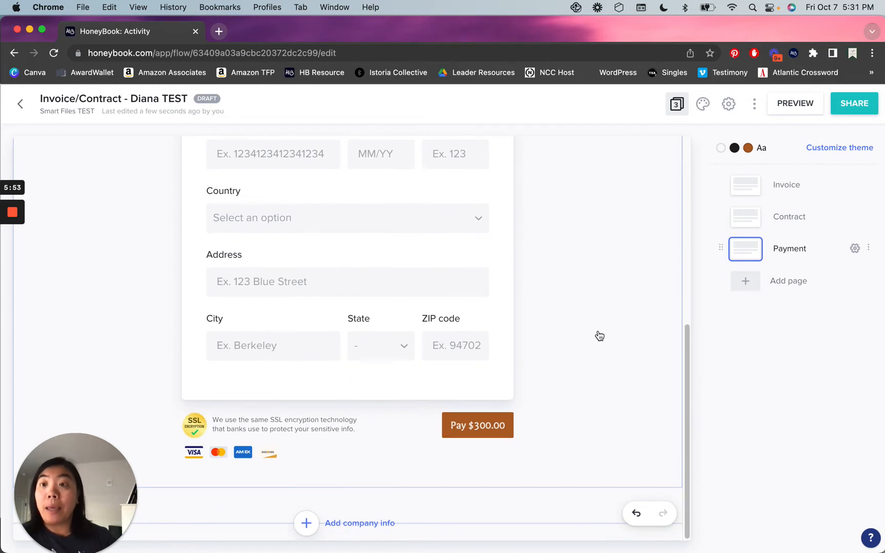
Preview the share email for the client, then close it without sending.
click(855, 105)
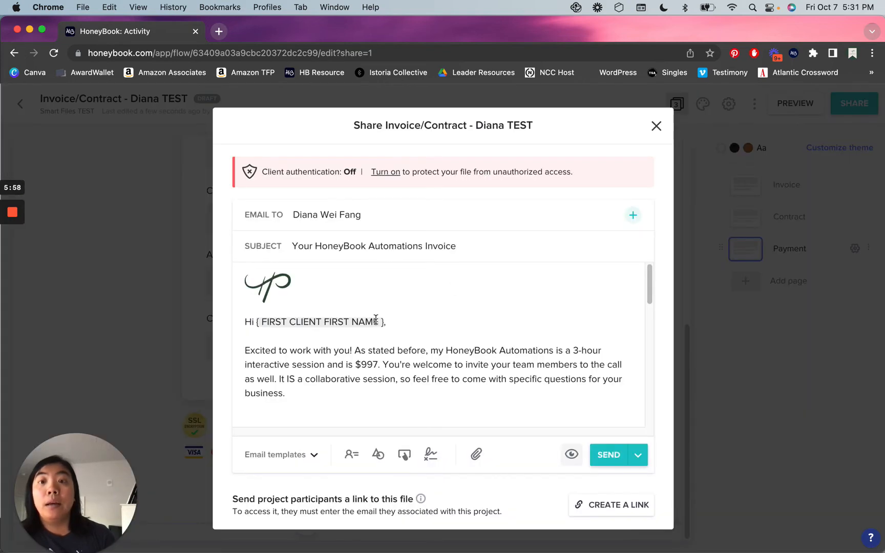
scroll(310, 348, down, 10)
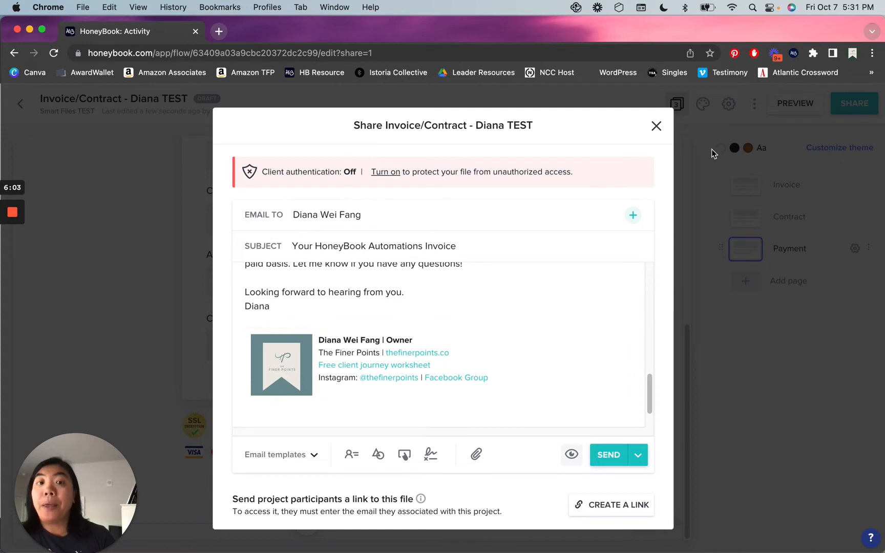
click(656, 125)
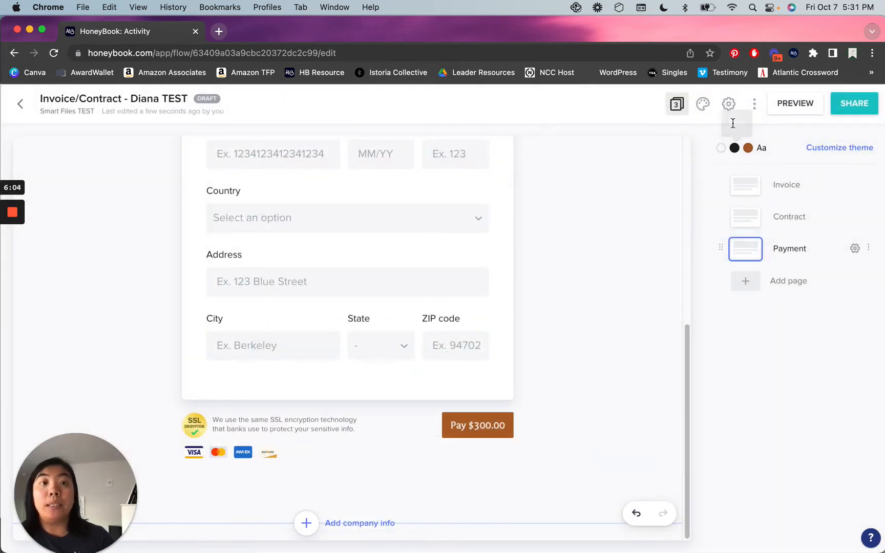
Dismiss the file's extra options menu and open a new blank browser tab.
click(753, 105)
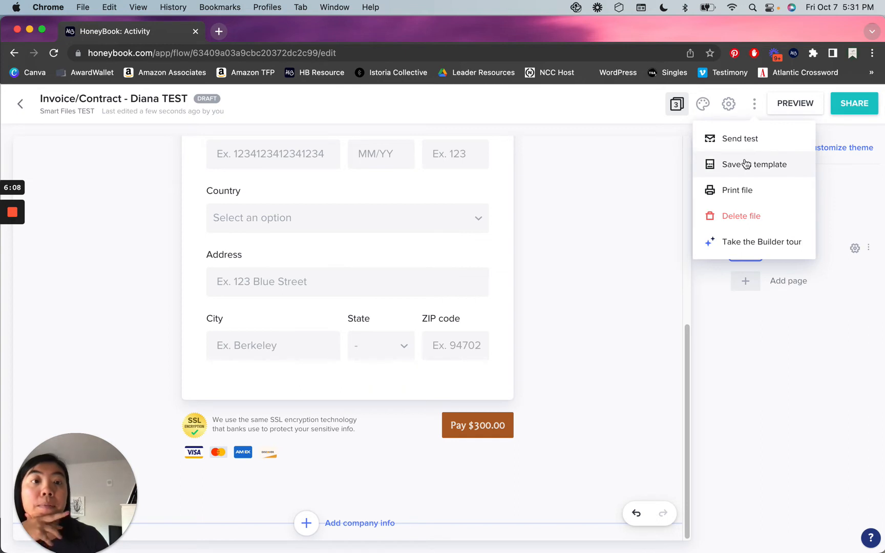
click(373, 97)
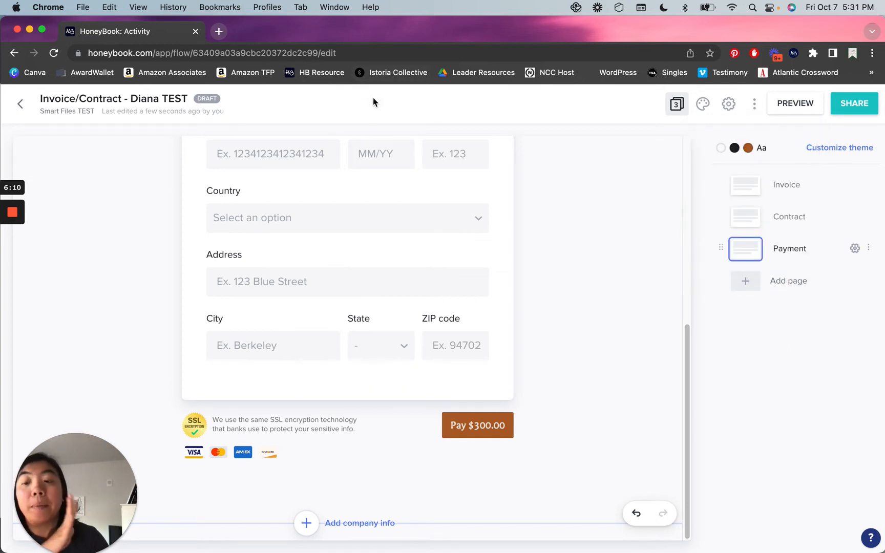
click(218, 32)
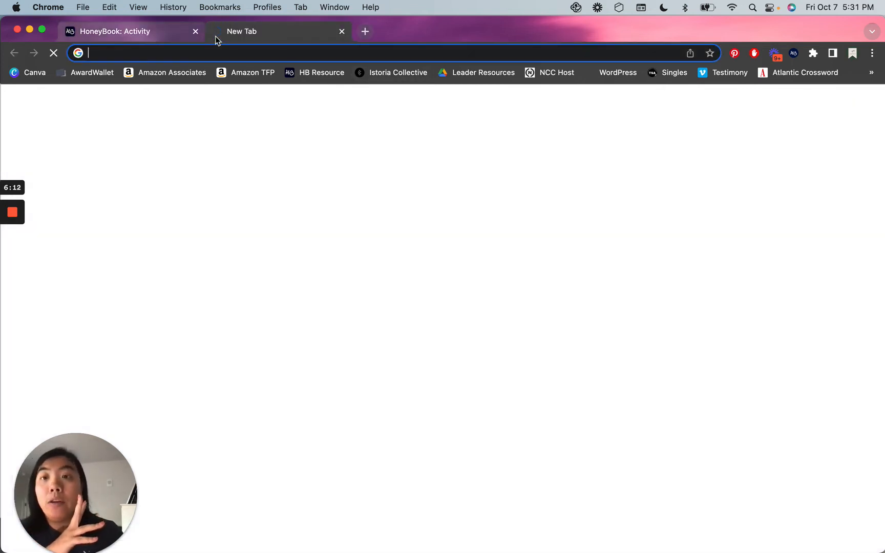
Load honeybook.com in the new tab and open the HB Invoice/Contract template from My Templates.
text(honey)
key(Return)
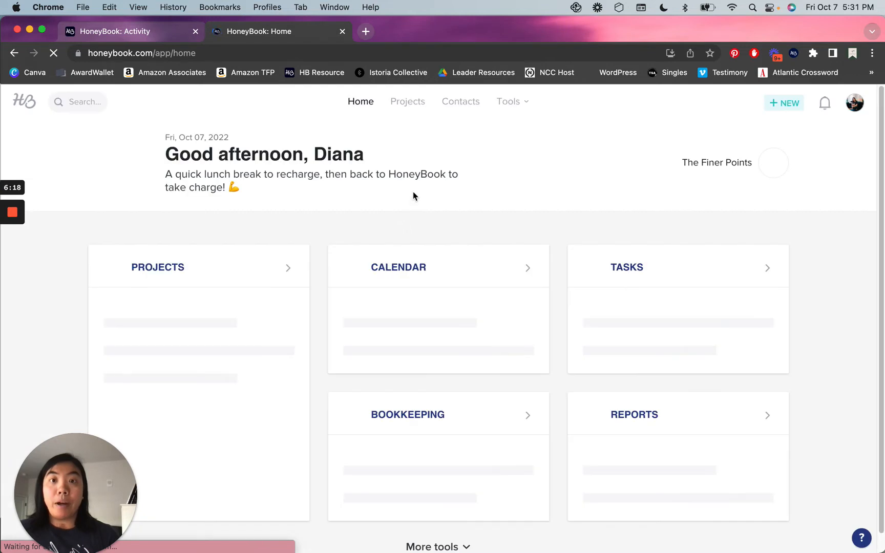
click(505, 102)
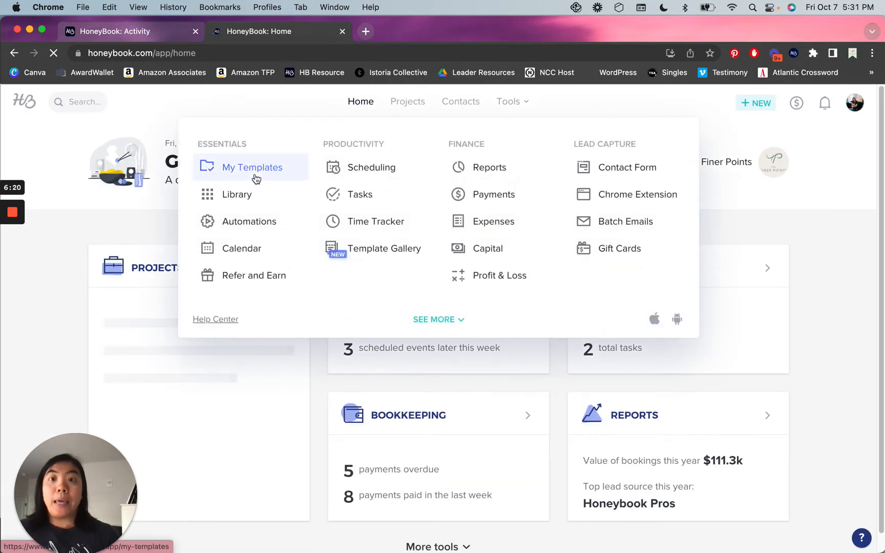
click(256, 168)
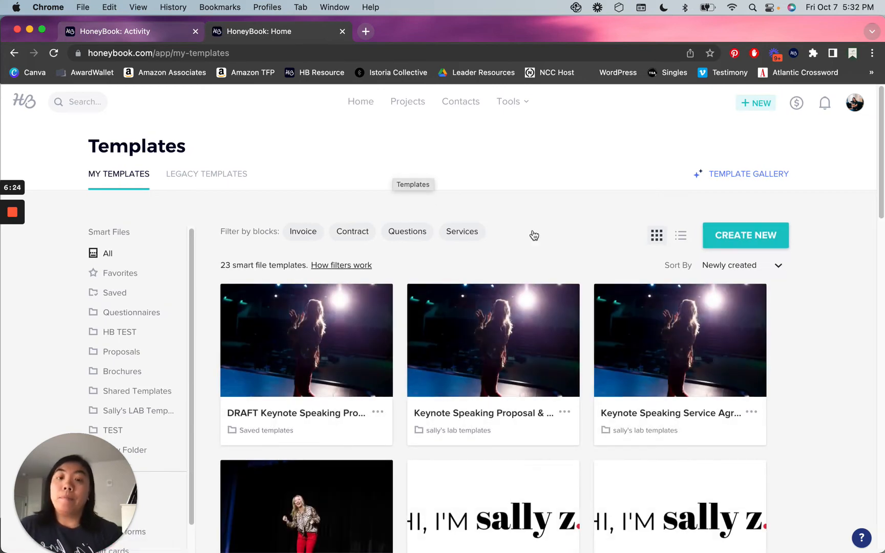
scroll(533, 234, down, 5)
scroll(532, 235, down, 4)
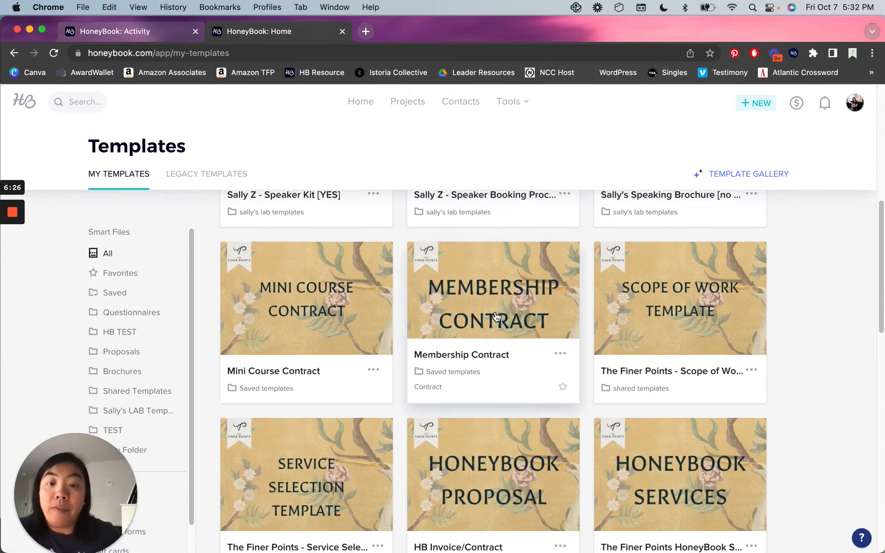
scroll(496, 317, down, 2)
click(480, 388)
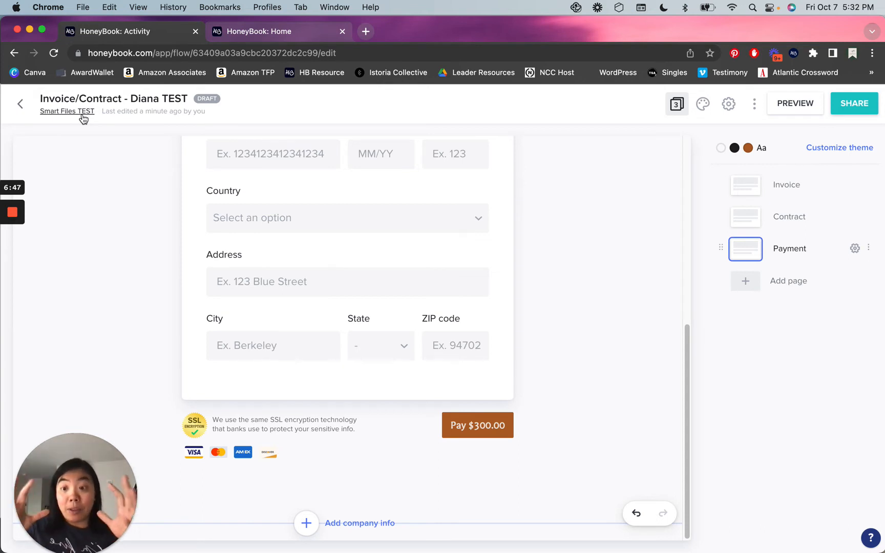
click(237, 35)
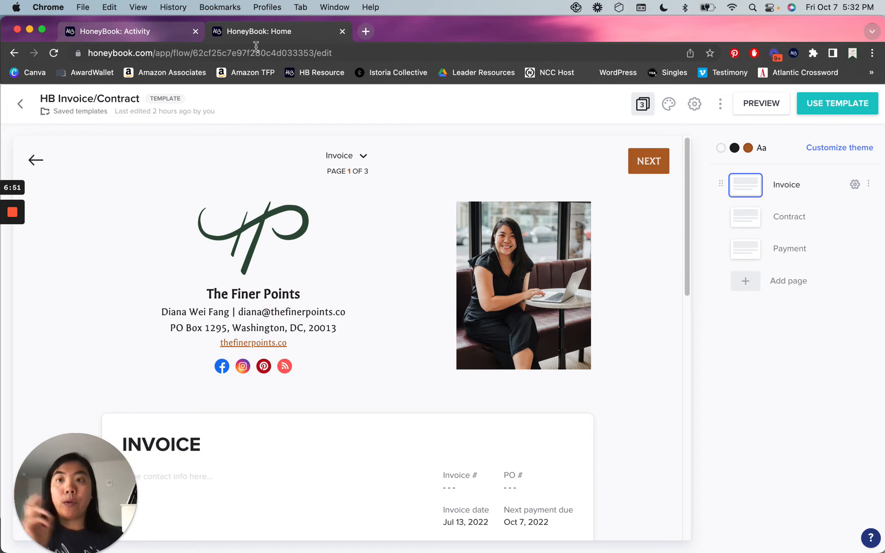
click(720, 105)
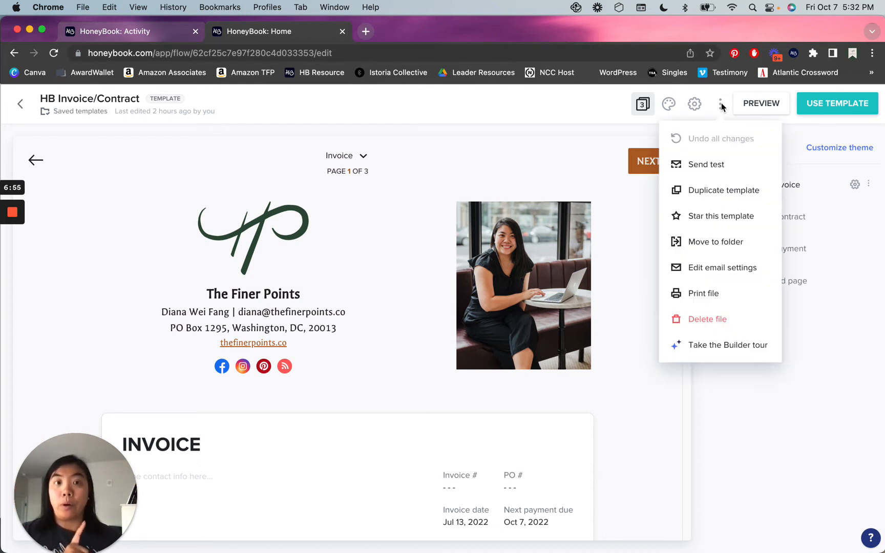
click(693, 270)
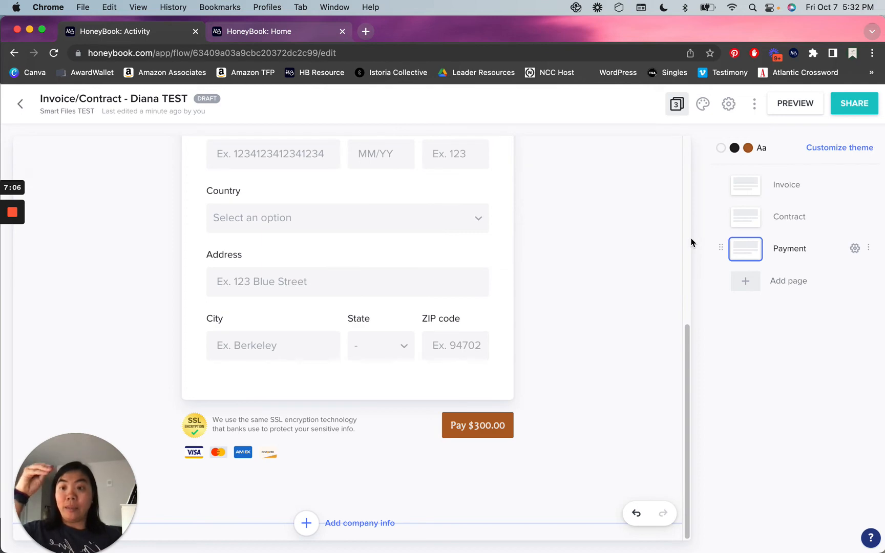
click(861, 103)
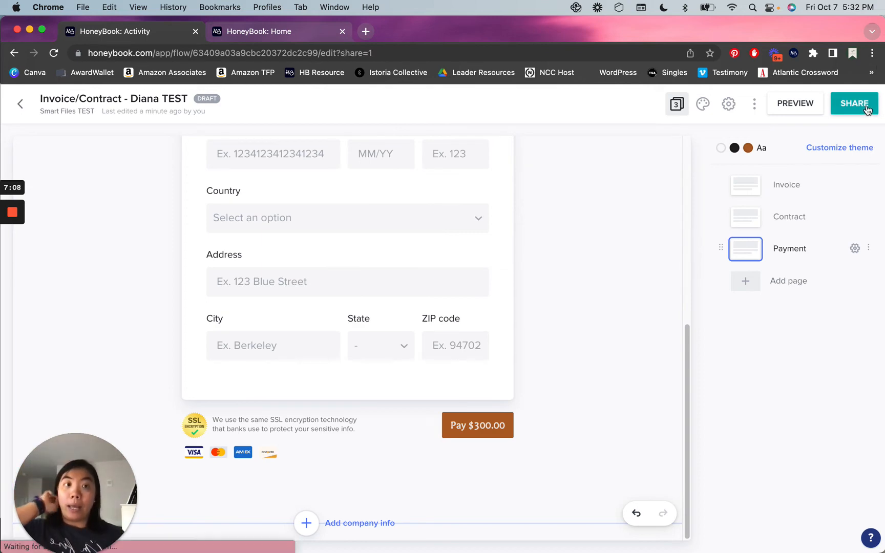
scroll(441, 305, down, 10)
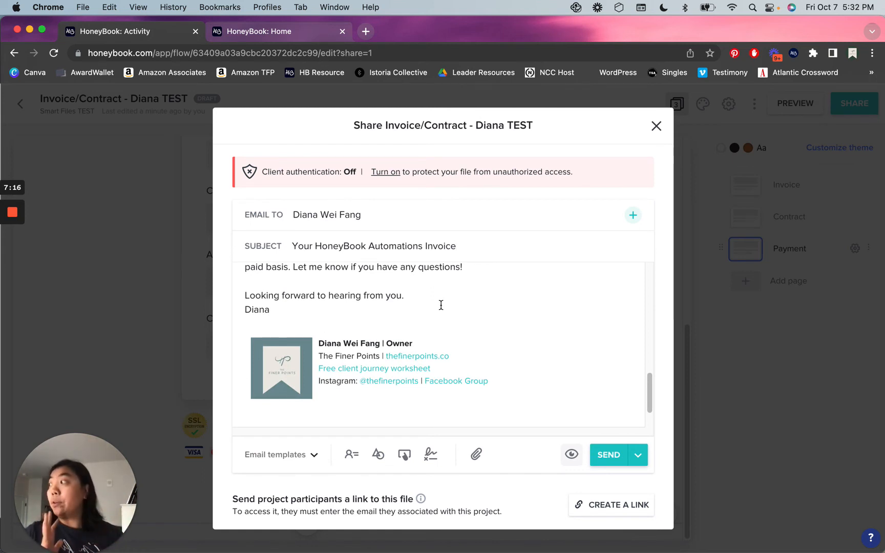
click(264, 37)
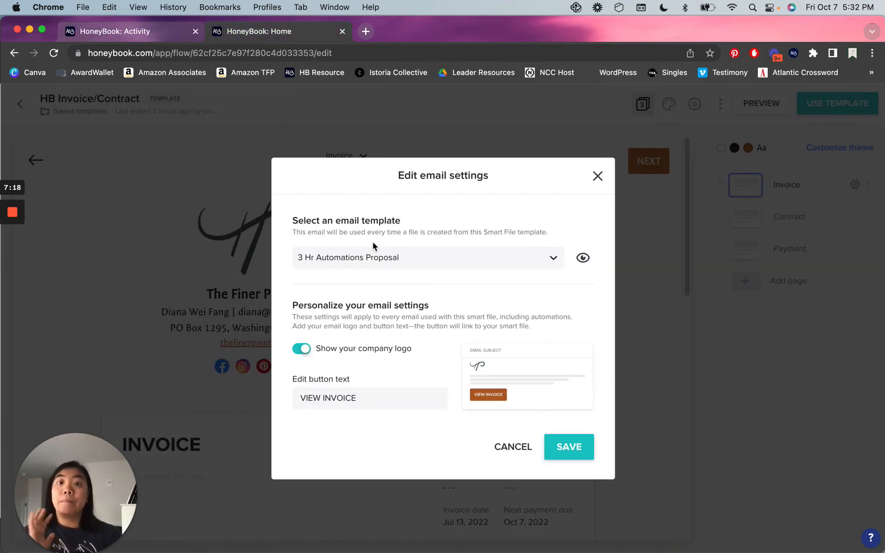
click(131, 39)
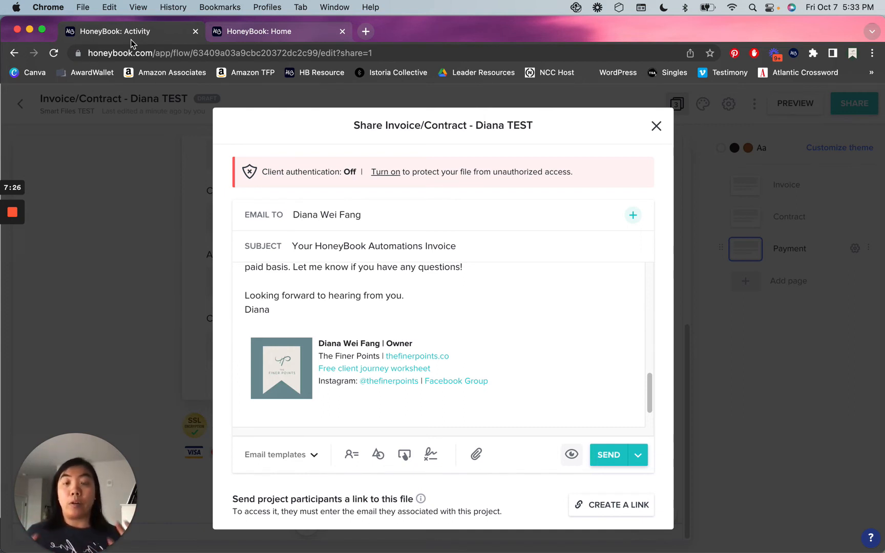
click(477, 355)
scroll(479, 355, up, 2)
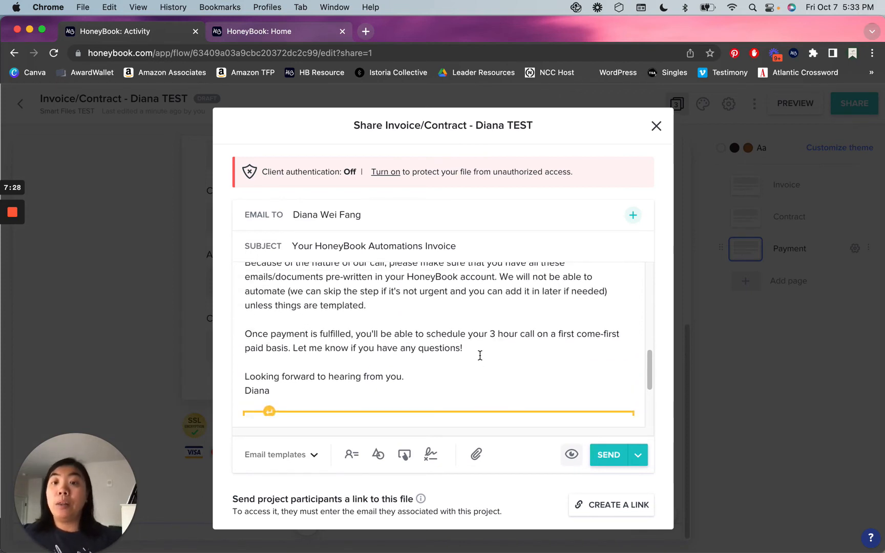
scroll(480, 355, up, 5)
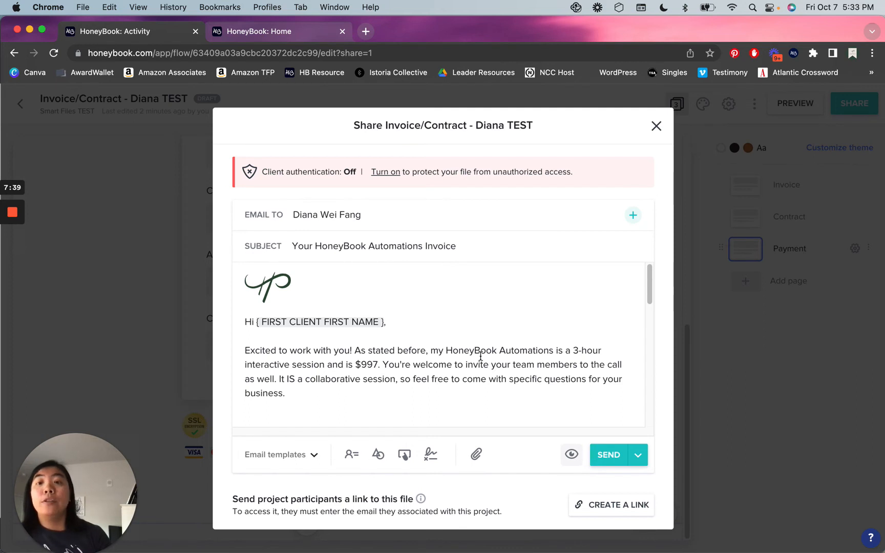
scroll(571, 336, down, 4)
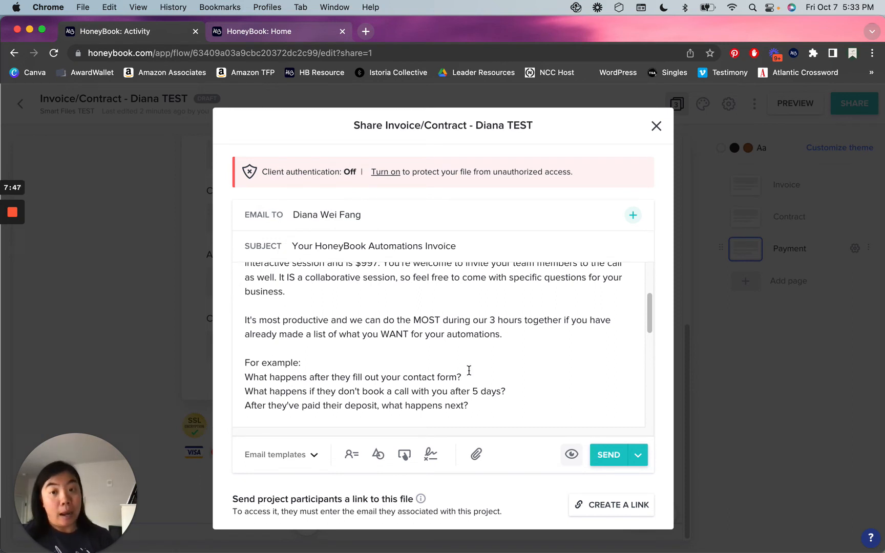
scroll(470, 359, up, 3)
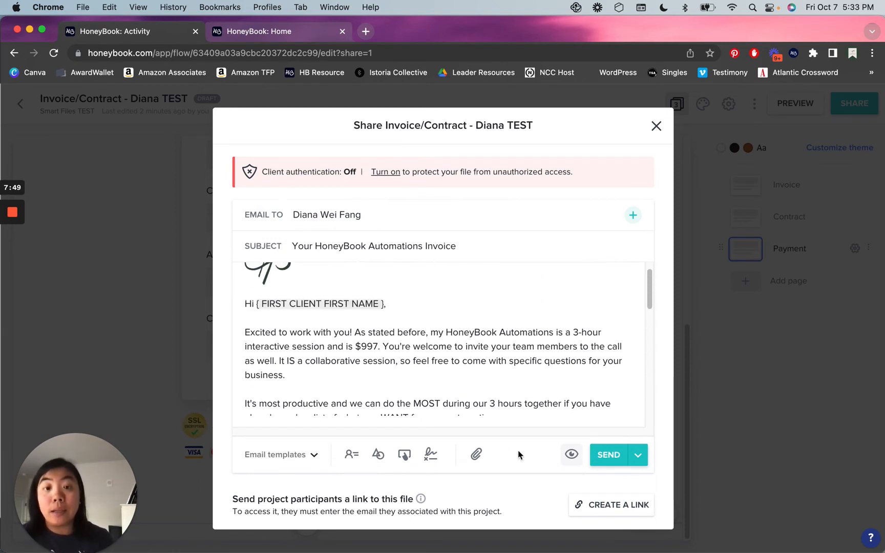
click(572, 454)
scroll(484, 310, down, 2)
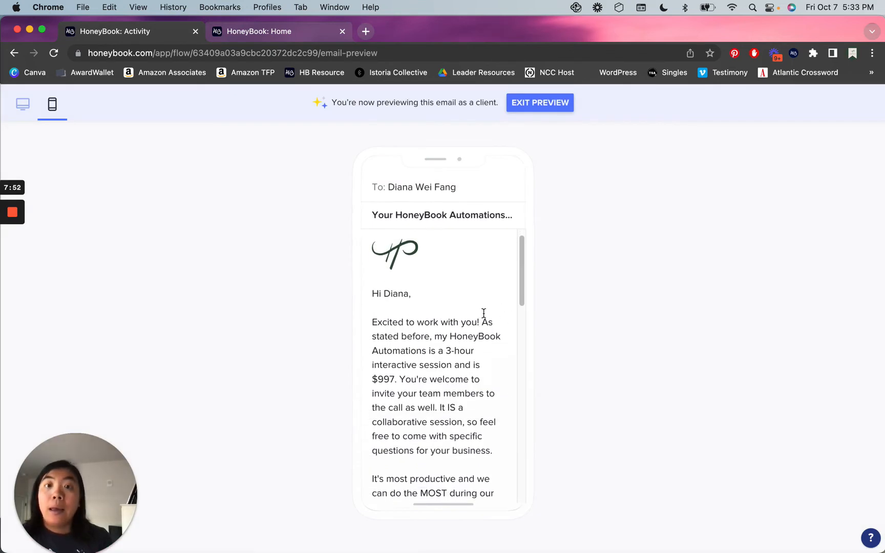
scroll(471, 261, down, 3)
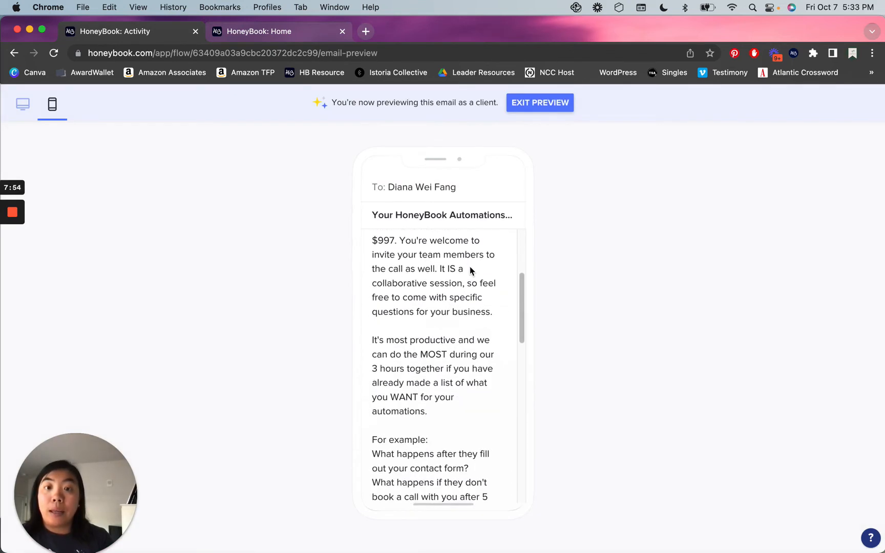
click(22, 104)
scroll(505, 312, down, 5)
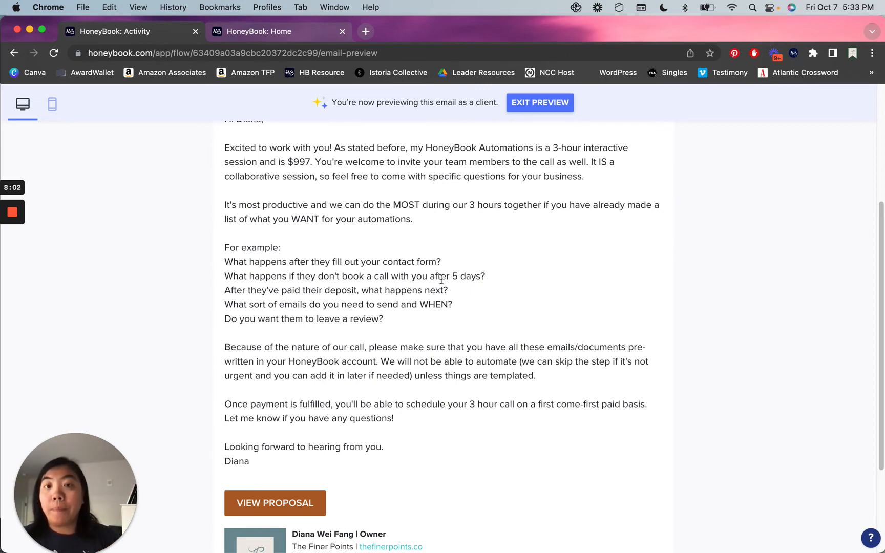
click(561, 102)
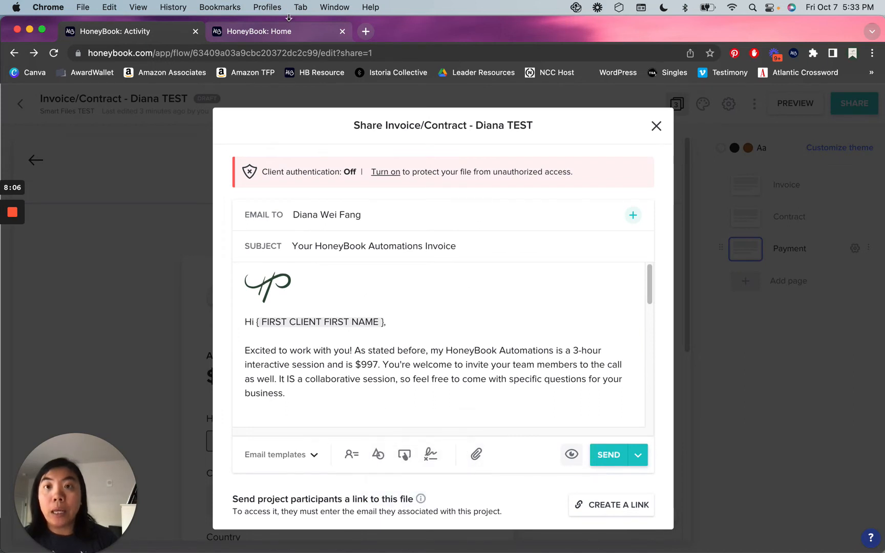
click(267, 33)
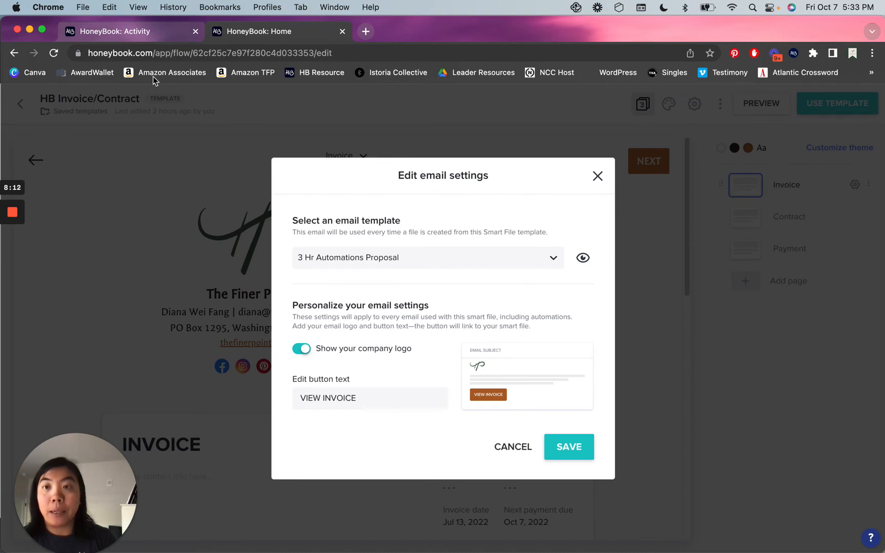
click(136, 37)
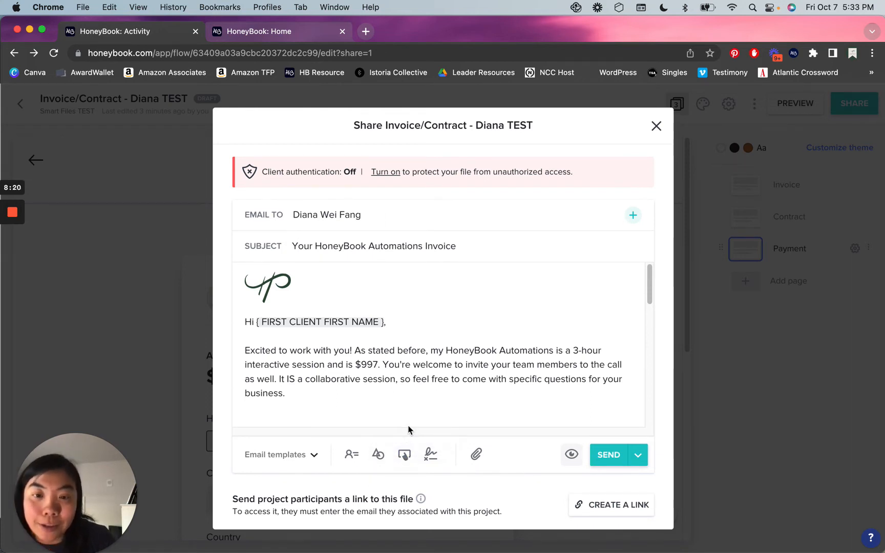
click(404, 453)
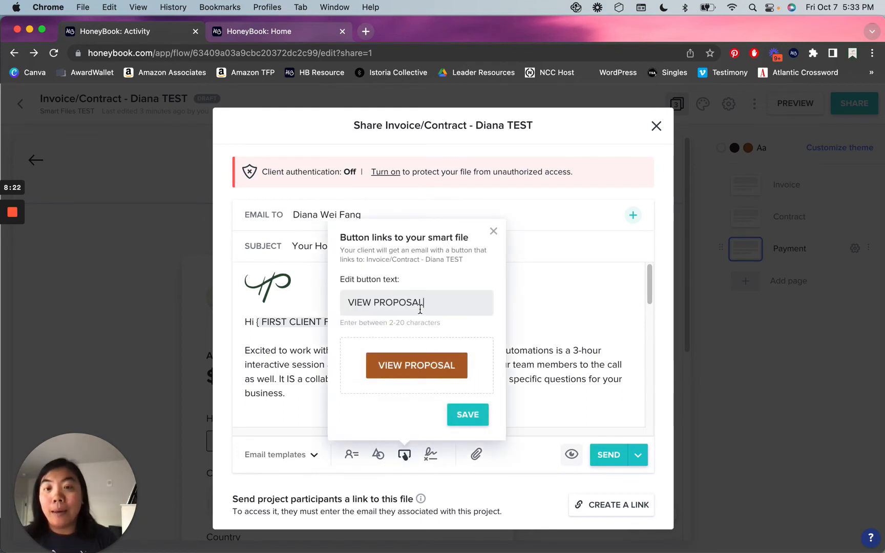
click(493, 231)
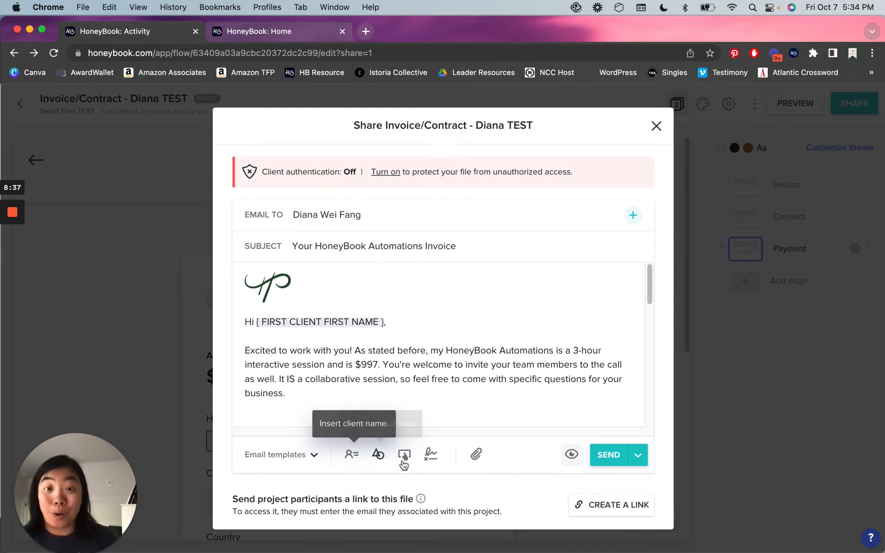
scroll(559, 368, down, 10)
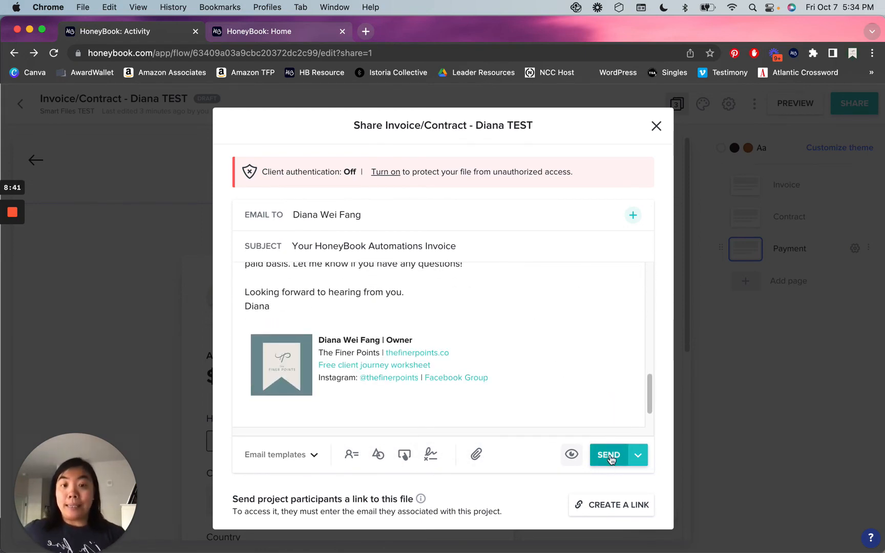
Create a shareable link marking the file Sent, then open a new incognito tab.
click(606, 507)
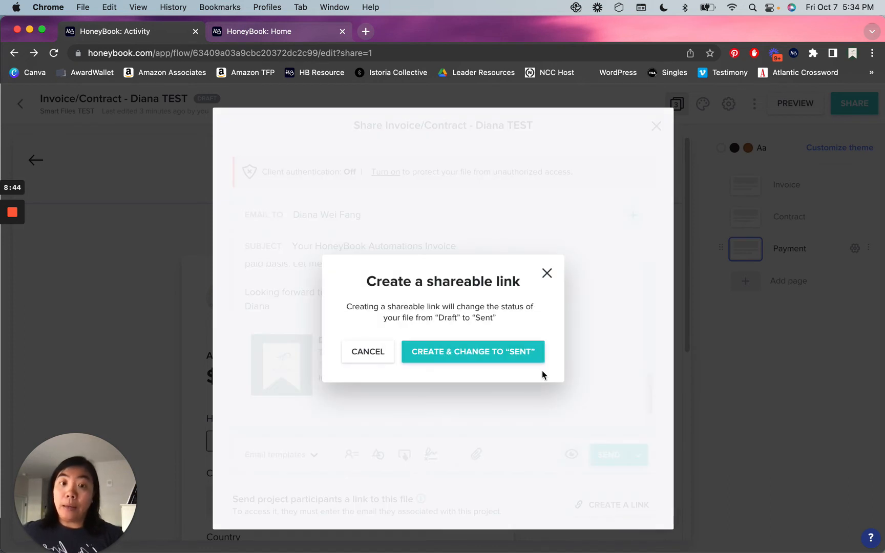
click(504, 353)
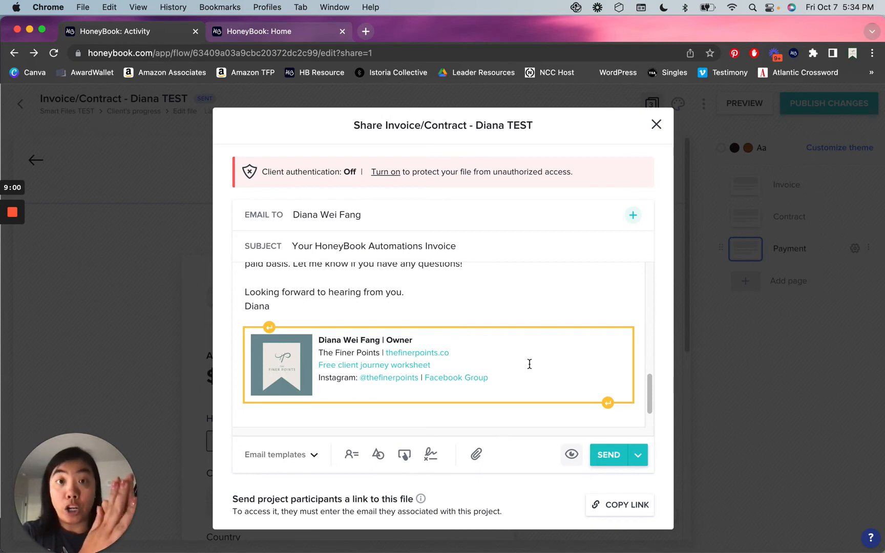
click(656, 125)
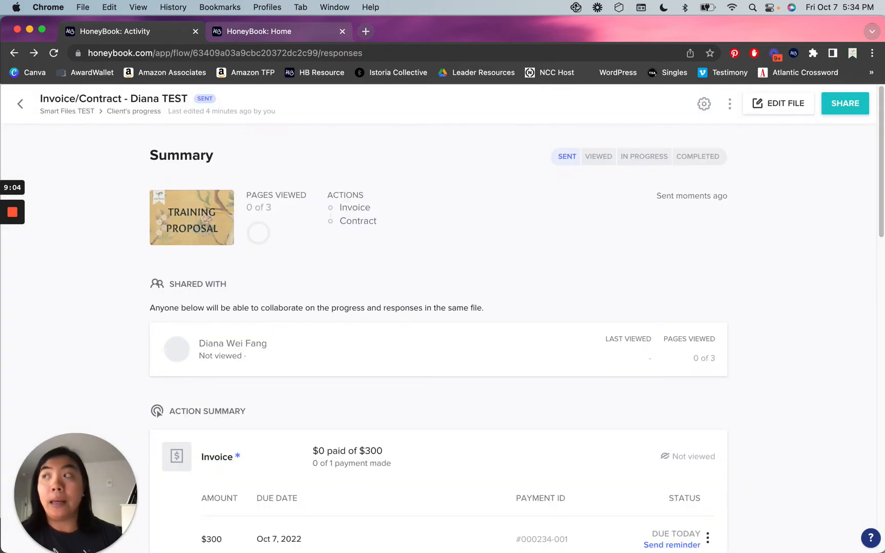
double_click(403, 28)
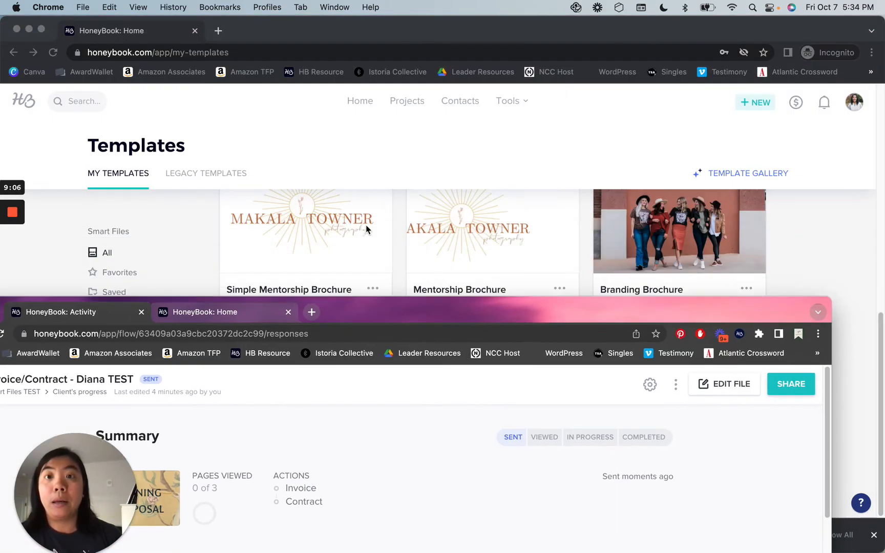
click(217, 30)
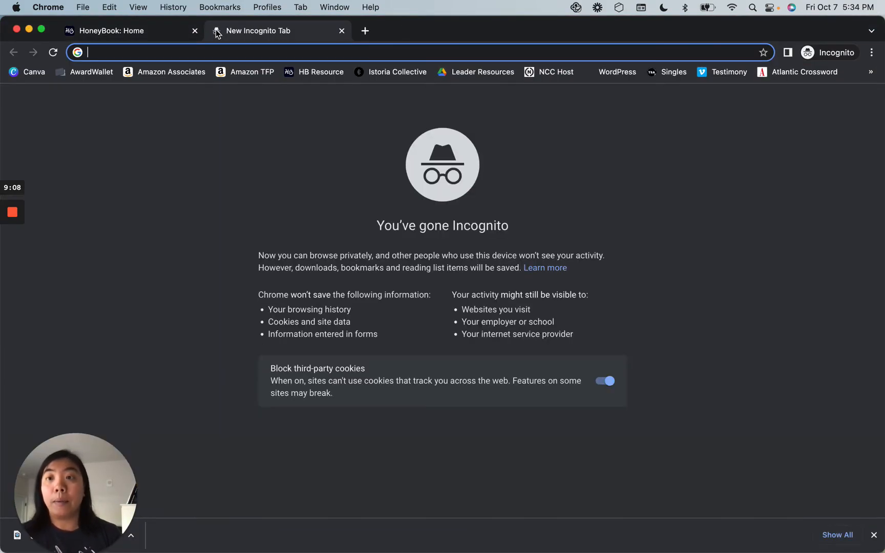
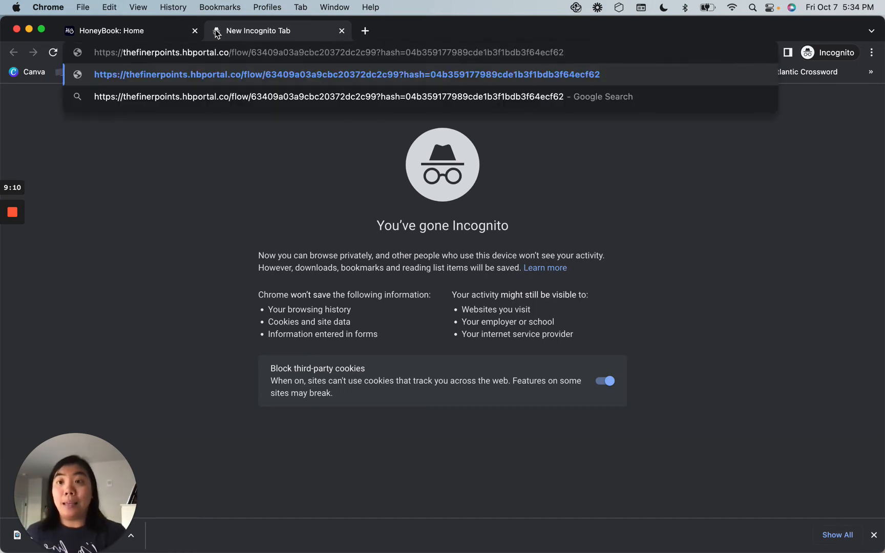
Load the copied client portal link in incognito and submit the client's email address.
key(Return)
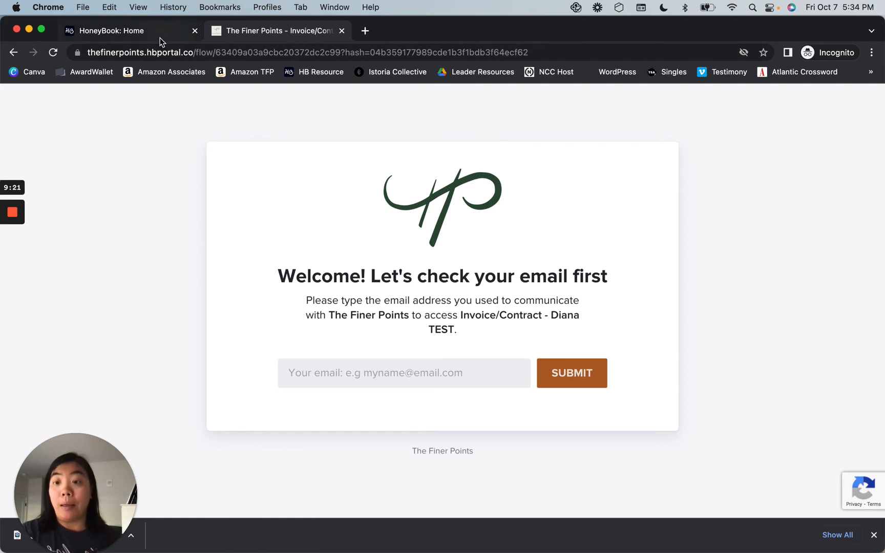
click(435, 379)
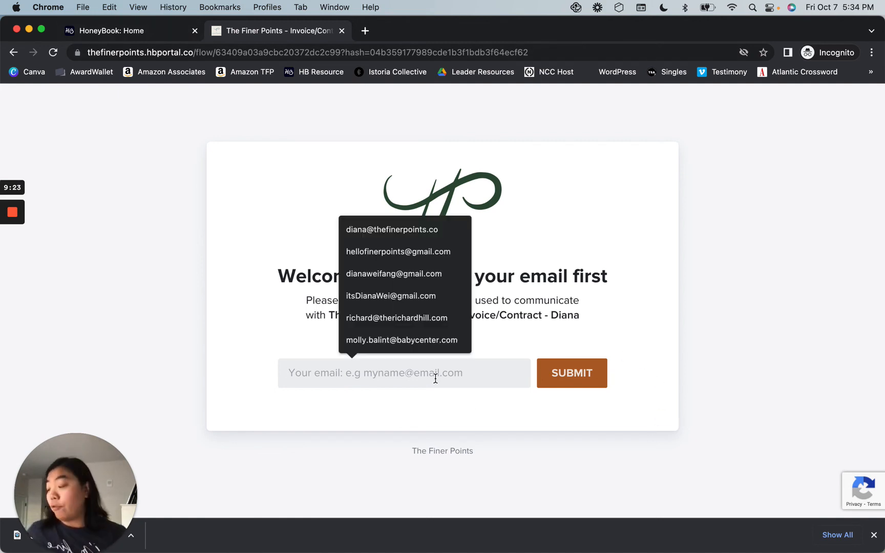
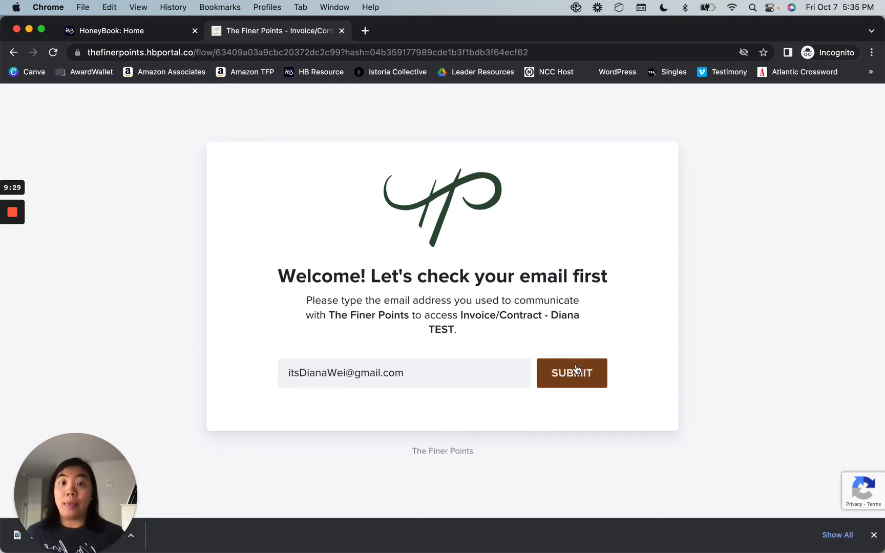
click(576, 365)
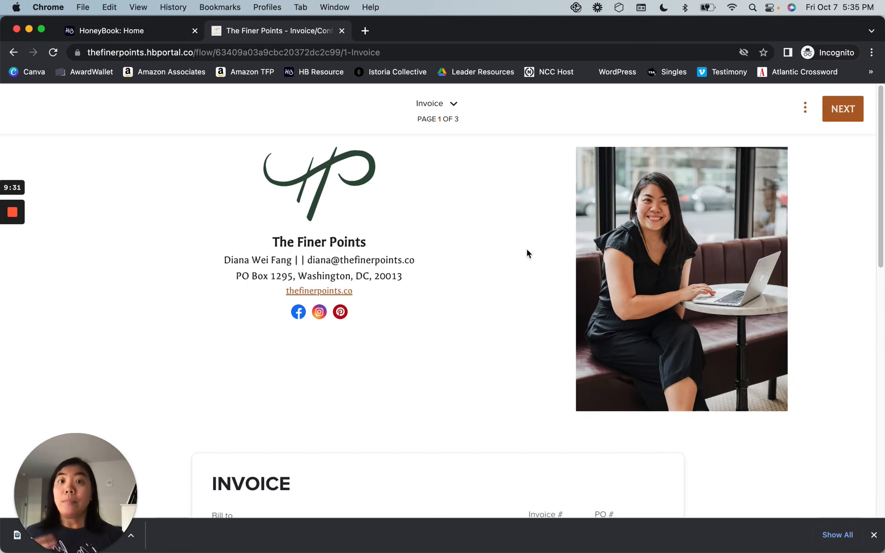
Review the client invoice's $300 total, then bring back HoneyBook's Activity window showing Viewed.
scroll(528, 251, down, 10)
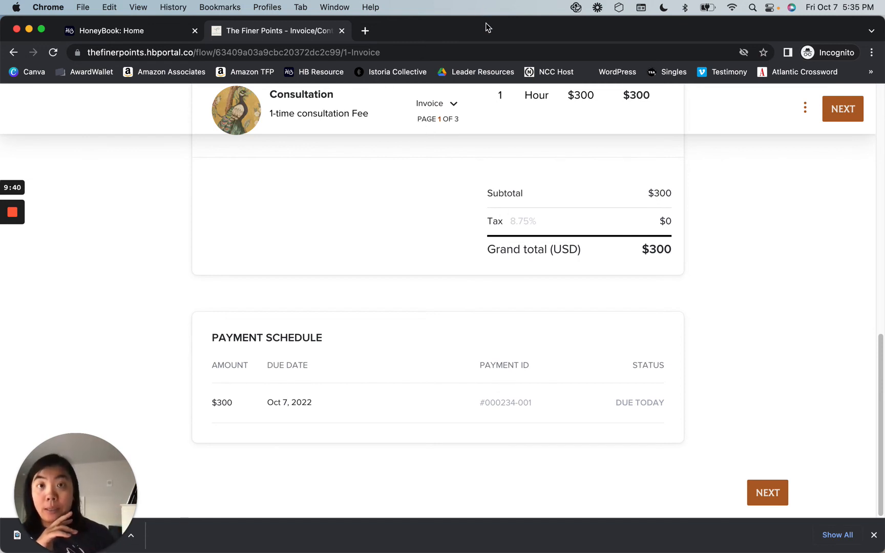
click(29, 29)
drag(416, 304, 478, 28)
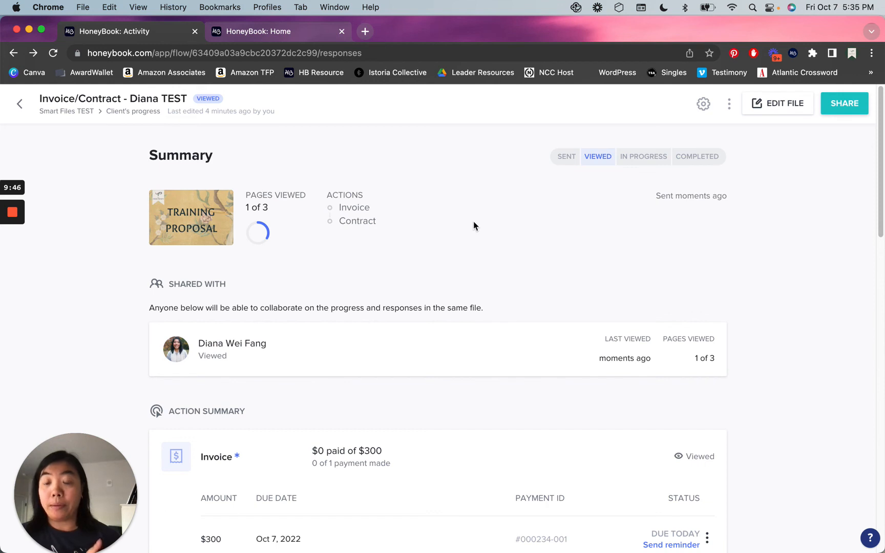
scroll(774, 269, down, 5)
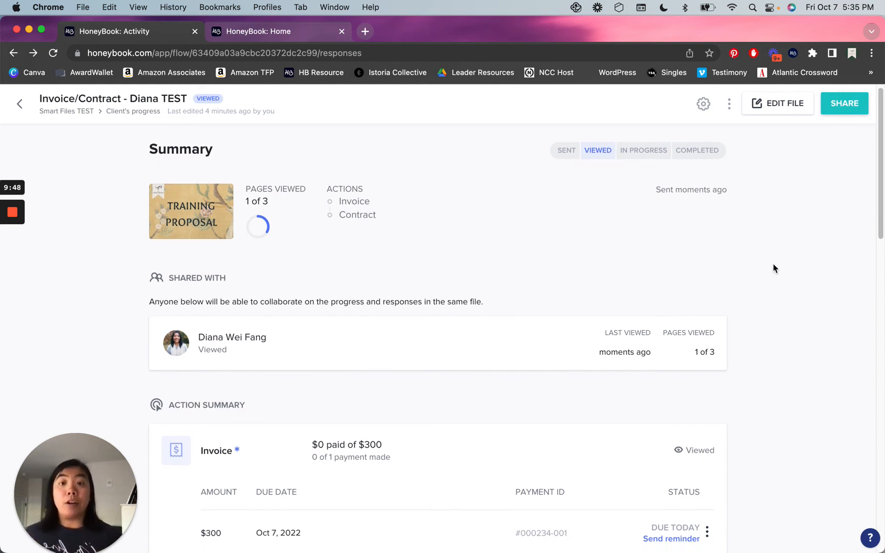
scroll(774, 272, down, 4)
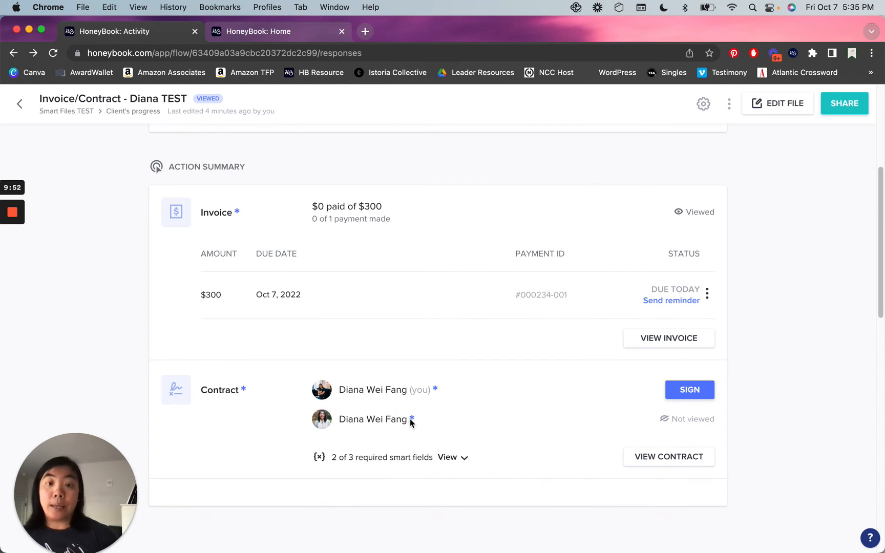
drag(339, 419, 426, 422)
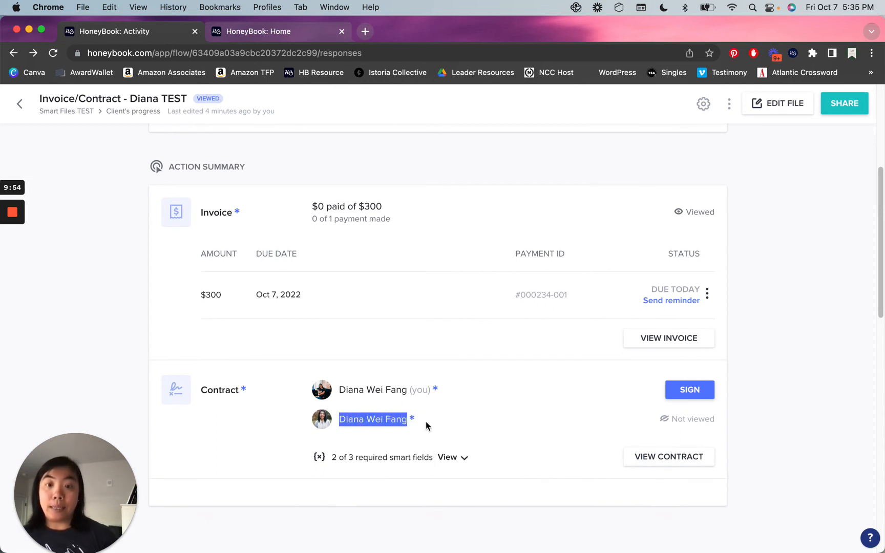
click(426, 422)
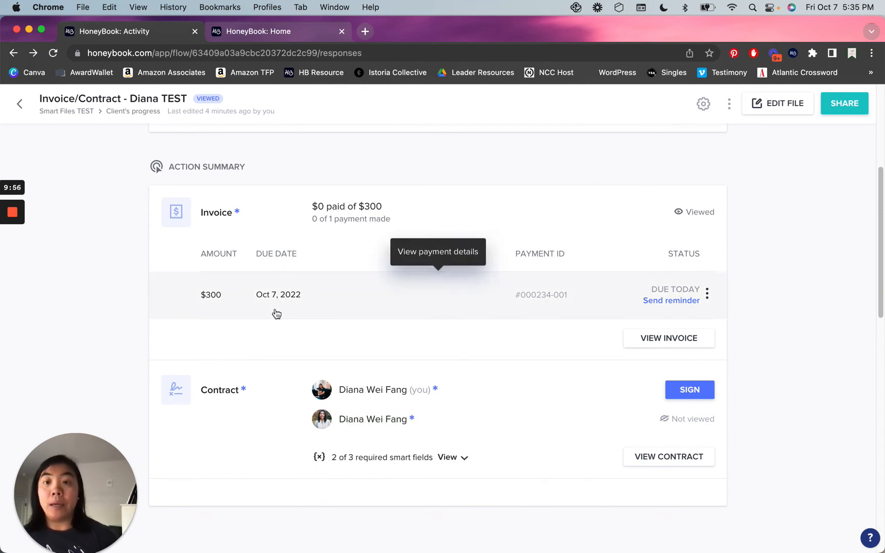
scroll(275, 312, up, 1)
scroll(275, 312, up, 5)
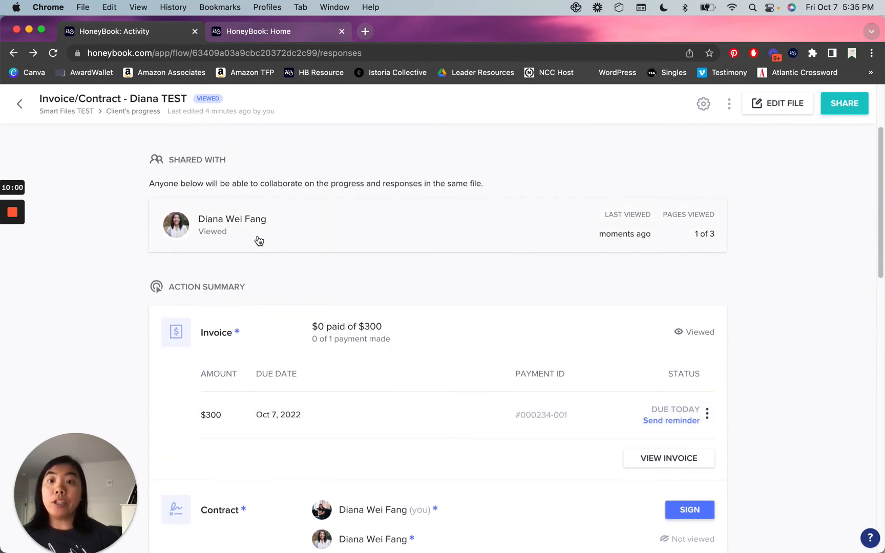
scroll(468, 371, down, 10)
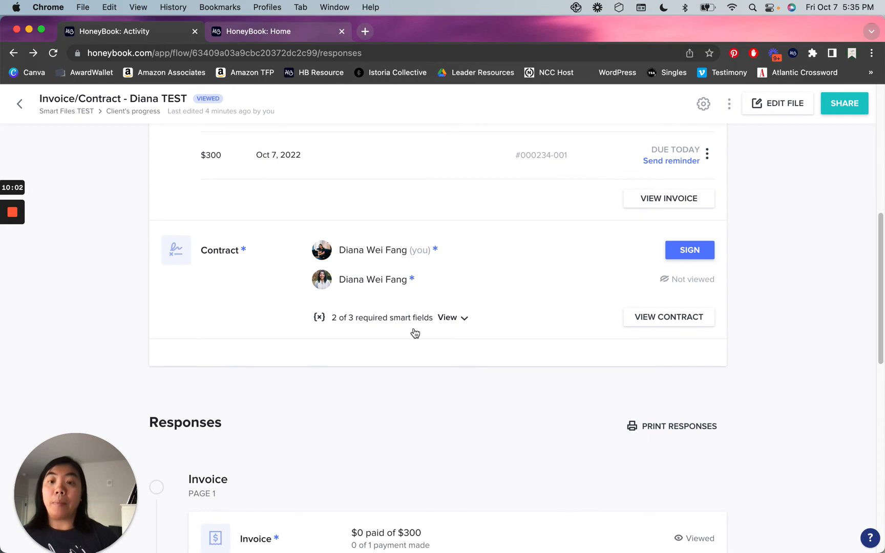
scroll(414, 335, down, 12)
scroll(415, 340, down, 8)
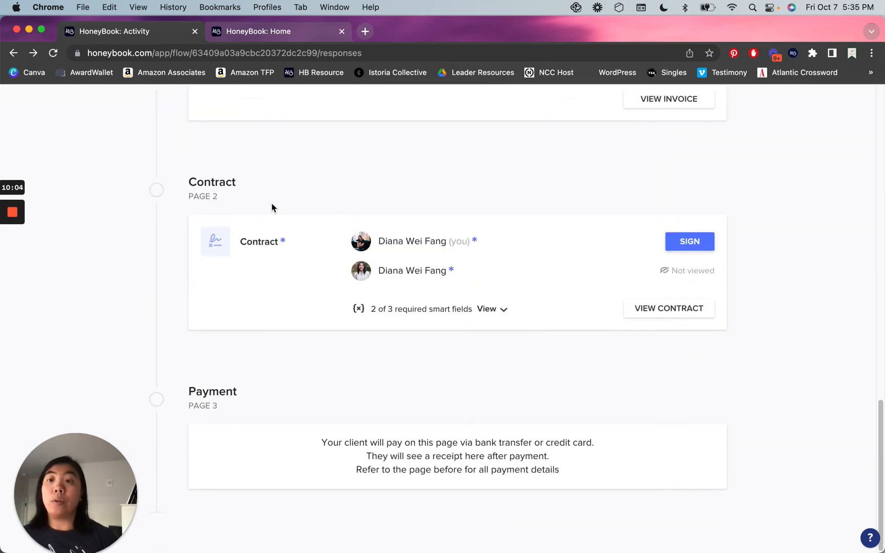
scroll(80, 225, up, 20)
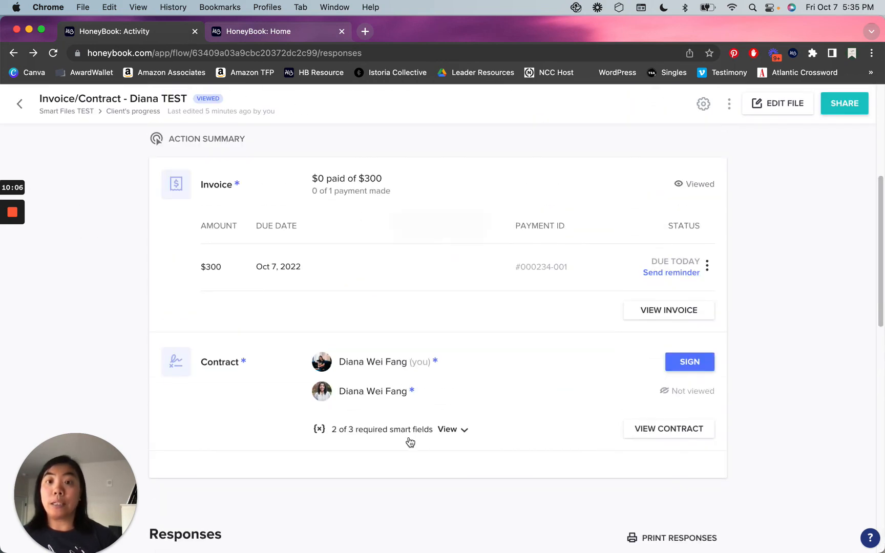
scroll(473, 348, up, 10)
scroll(574, 235, up, 2)
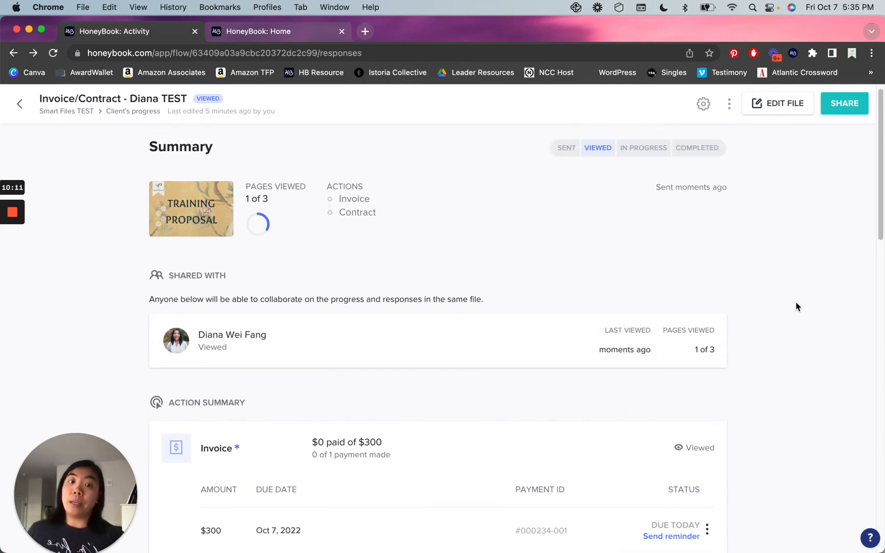
scroll(796, 307, down, 3)
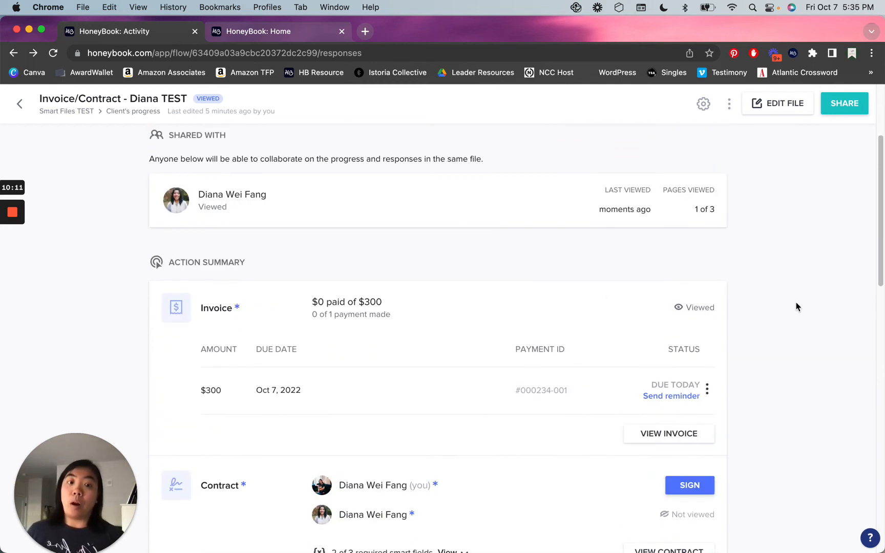
Send the client a reminder for the $300 payment due today and reopen the file for editing.
click(707, 391)
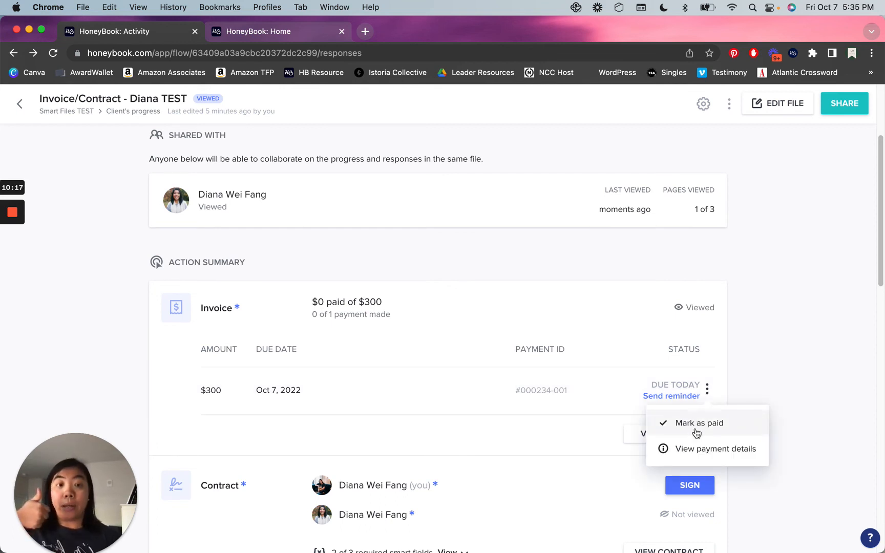
click(731, 363)
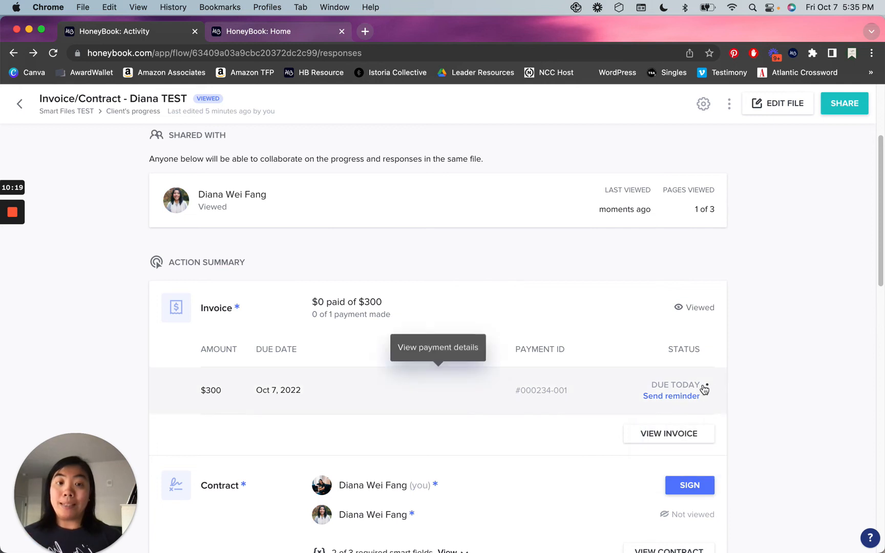
click(654, 398)
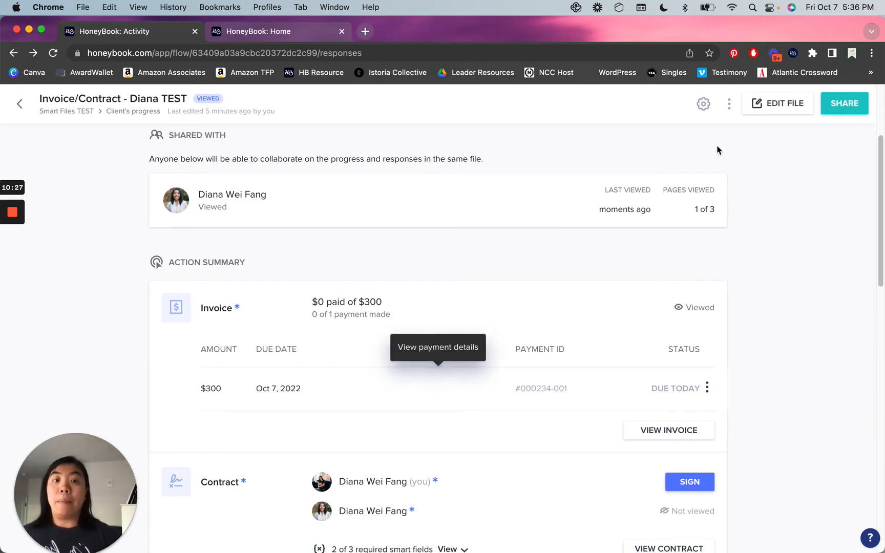
click(784, 102)
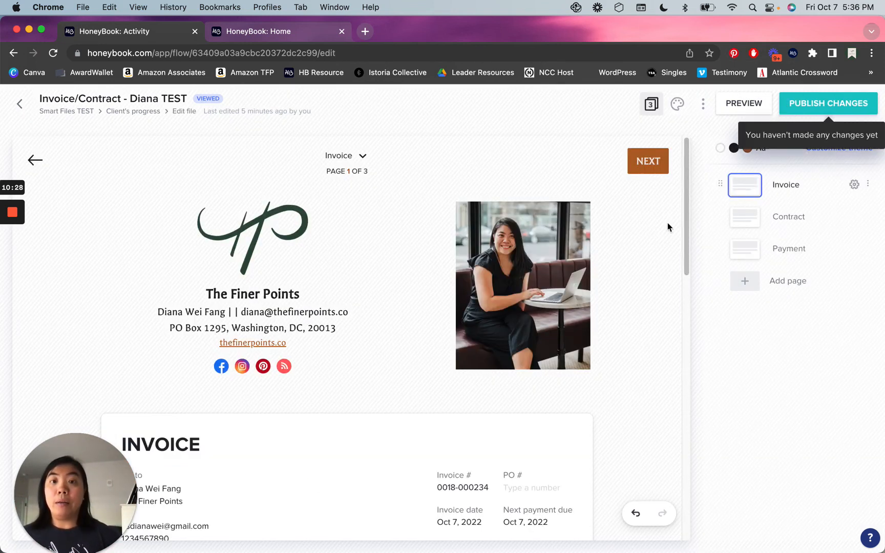
Change the Consultation unit price from $300 to $3,000 and publish the changes.
scroll(309, 252, down, 5)
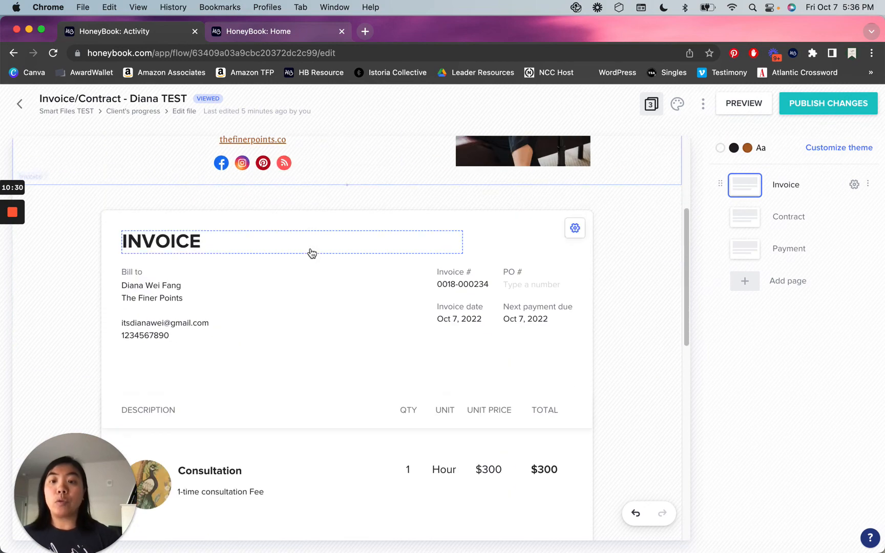
double_click(494, 470)
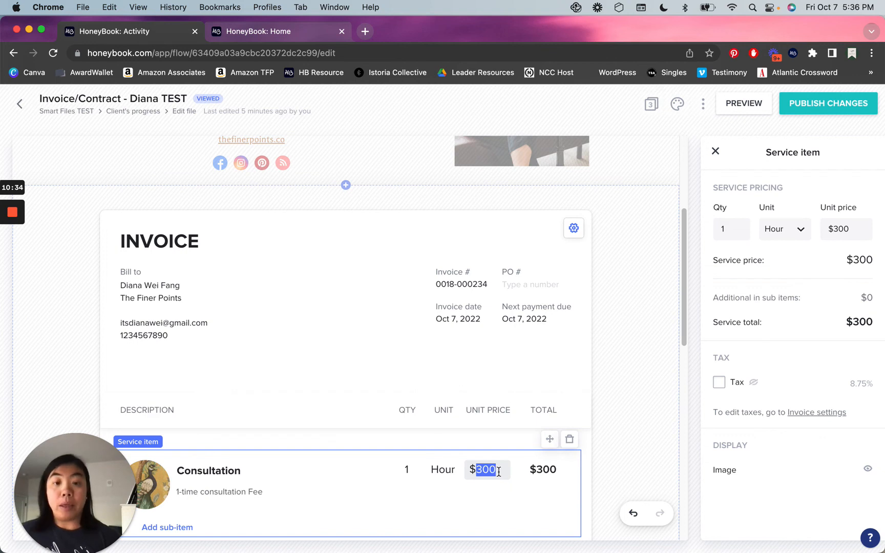
click(494, 470)
text(0)
click(654, 422)
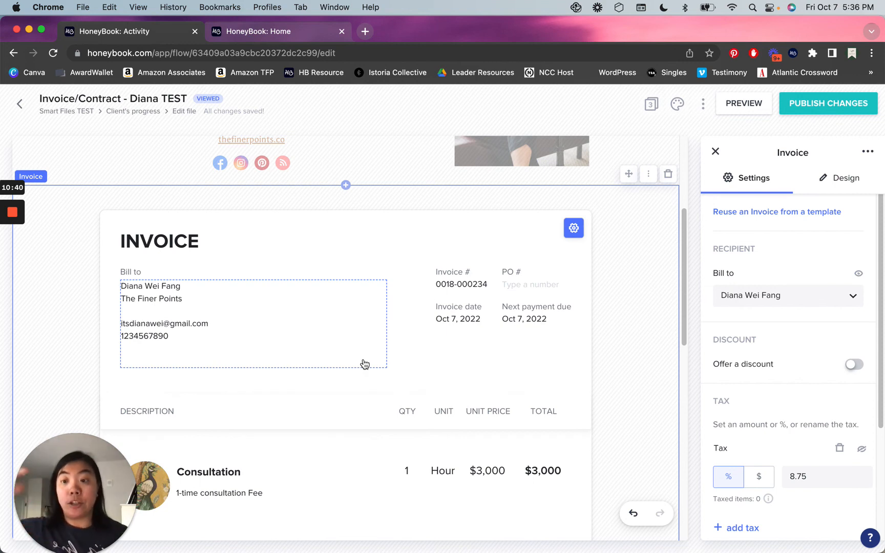
click(803, 108)
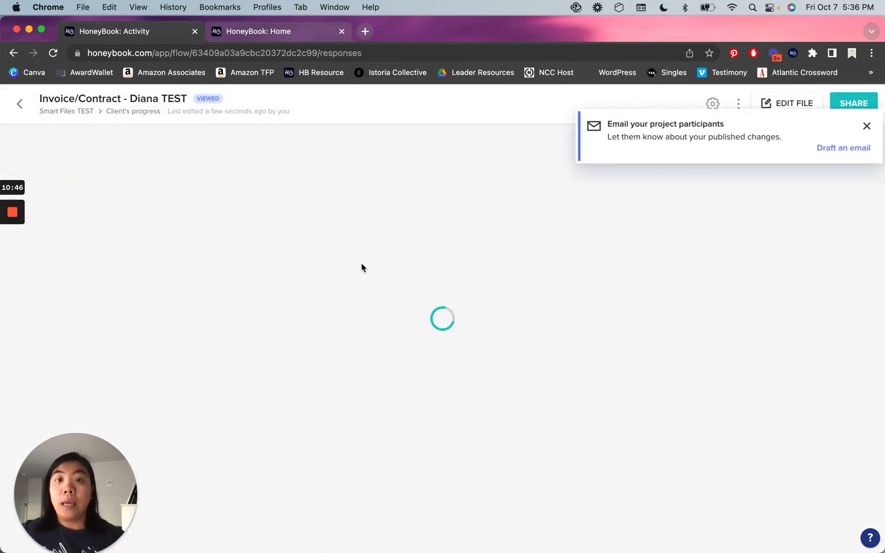
Send the Notify participants email about the changes and return to the Smart Files TEST project.
click(823, 150)
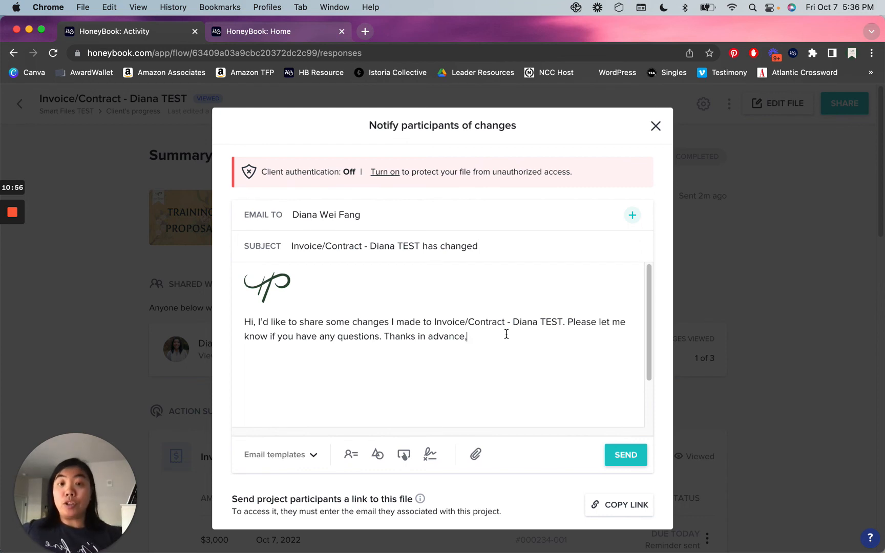
click(640, 466)
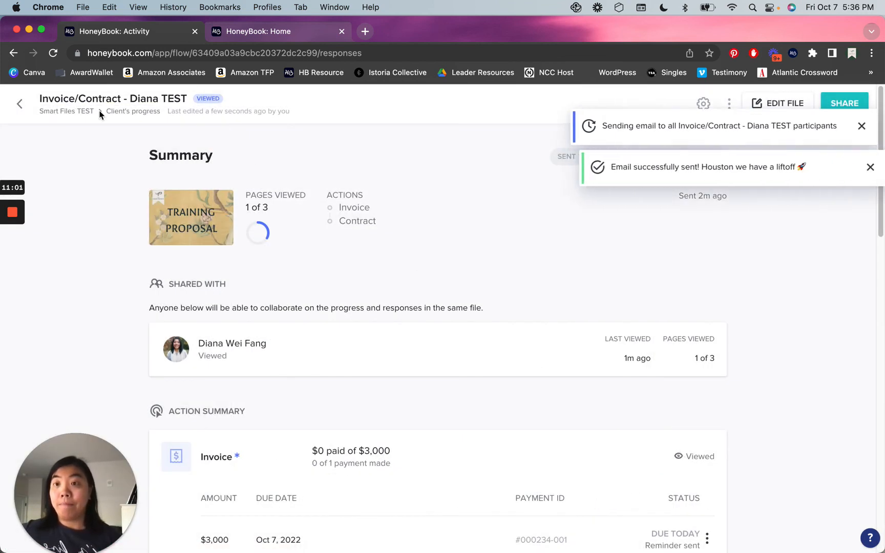
click(75, 112)
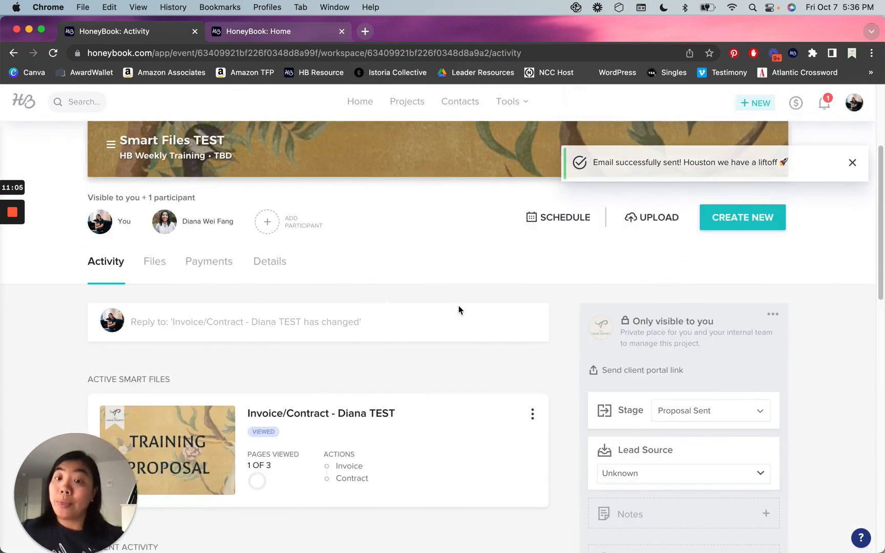
Review the project's Active Smart Files section, then its Files and Payments tabs.
scroll(460, 292, down, 3)
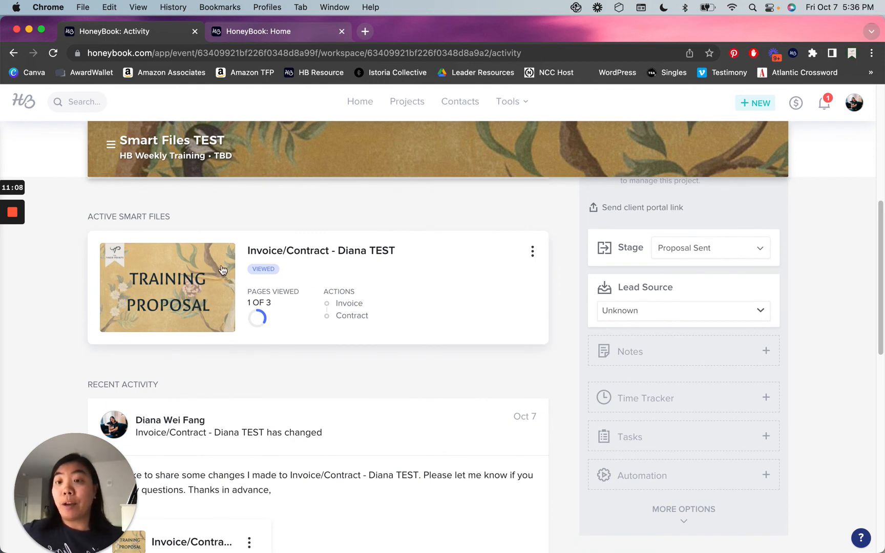
drag(214, 220, 62, 219)
click(319, 210)
scroll(319, 210, up, 2)
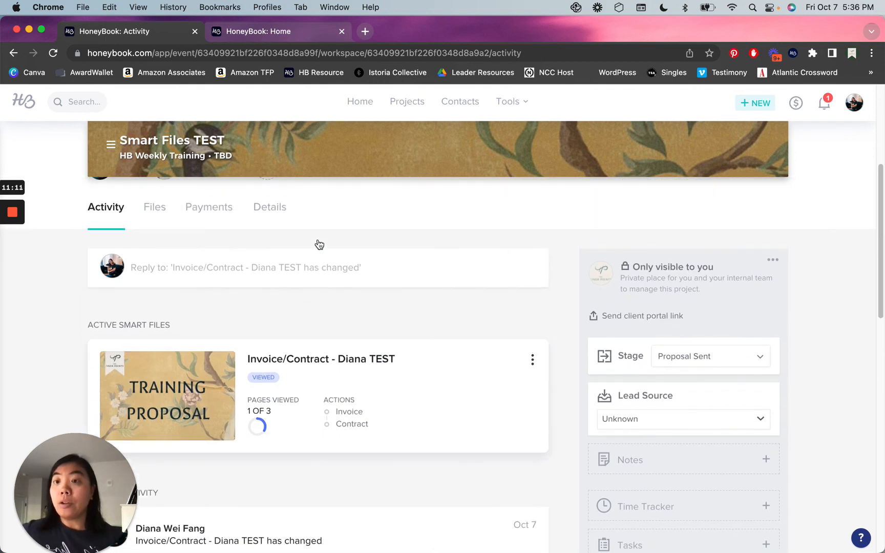
click(160, 212)
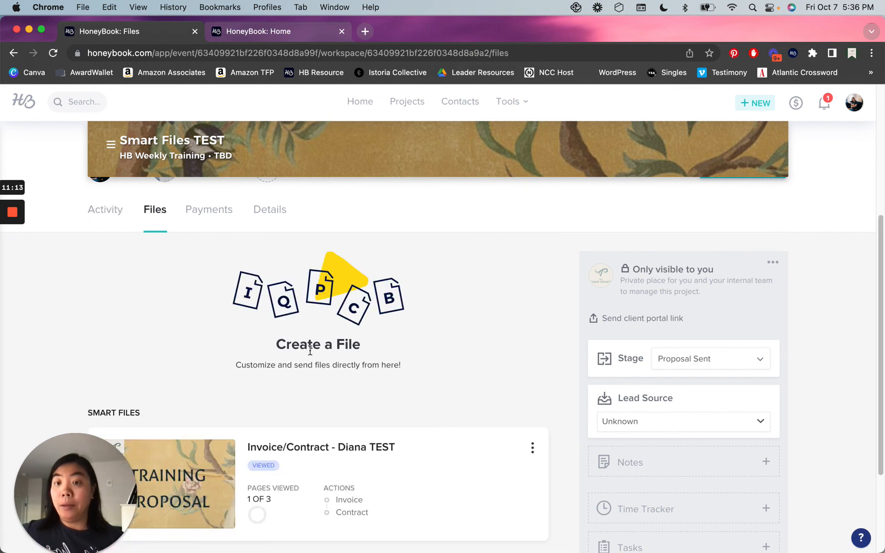
scroll(315, 369, down, 2)
scroll(274, 270, up, 2)
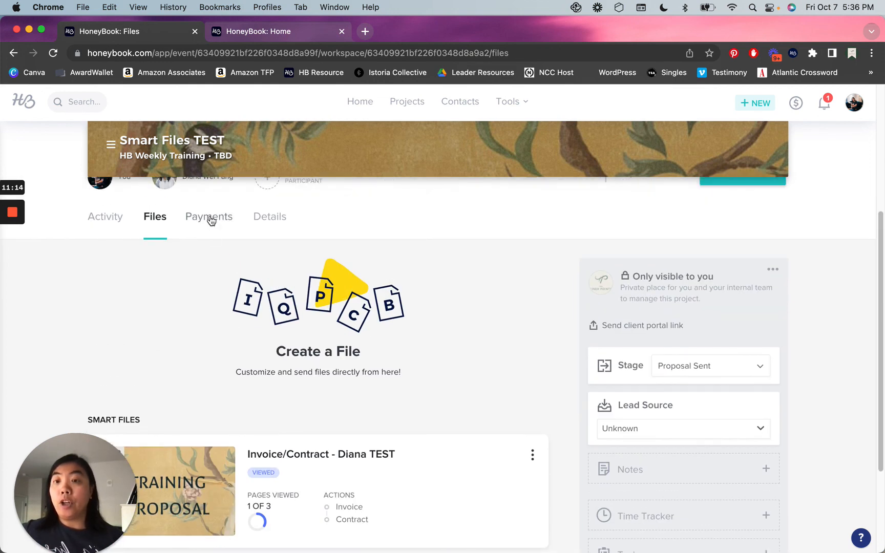
click(209, 218)
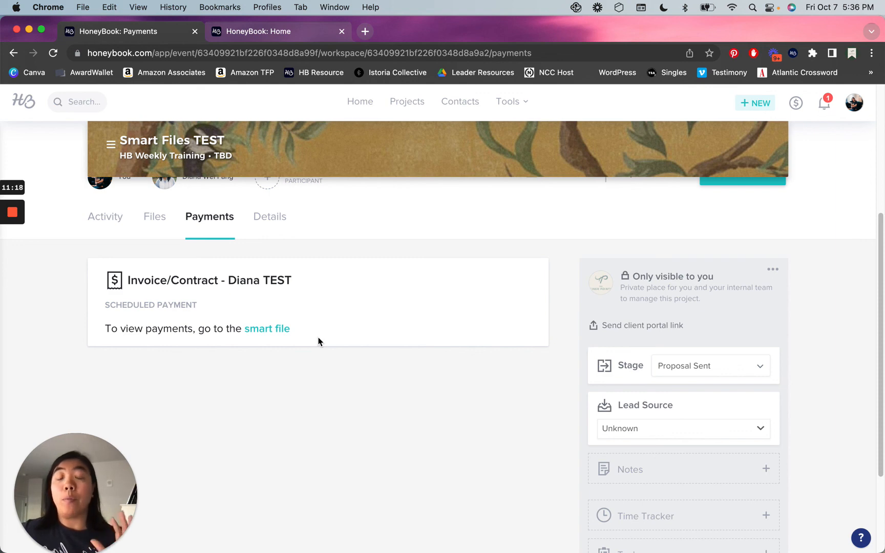
Go back to Files and open the Invoice/Contract smart file's responses.
click(165, 219)
scroll(375, 336, down, 2)
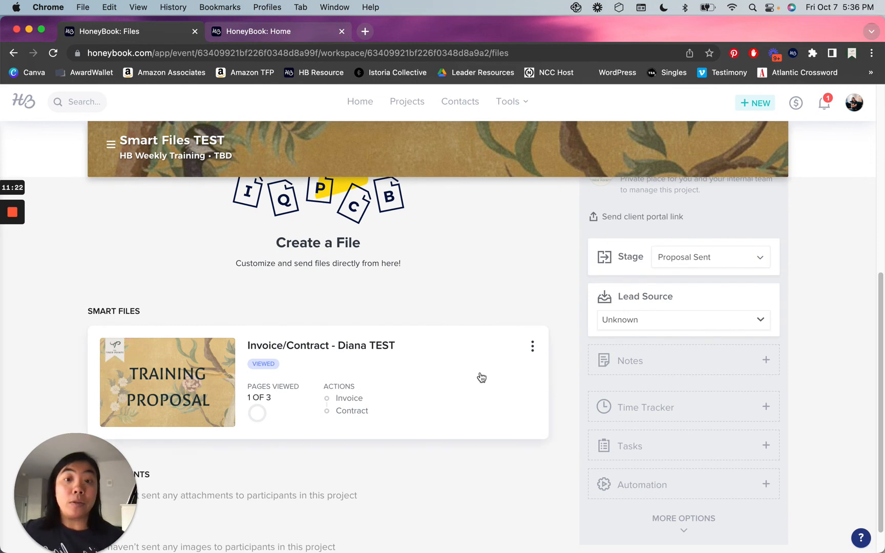
click(479, 374)
scroll(518, 332, down, 10)
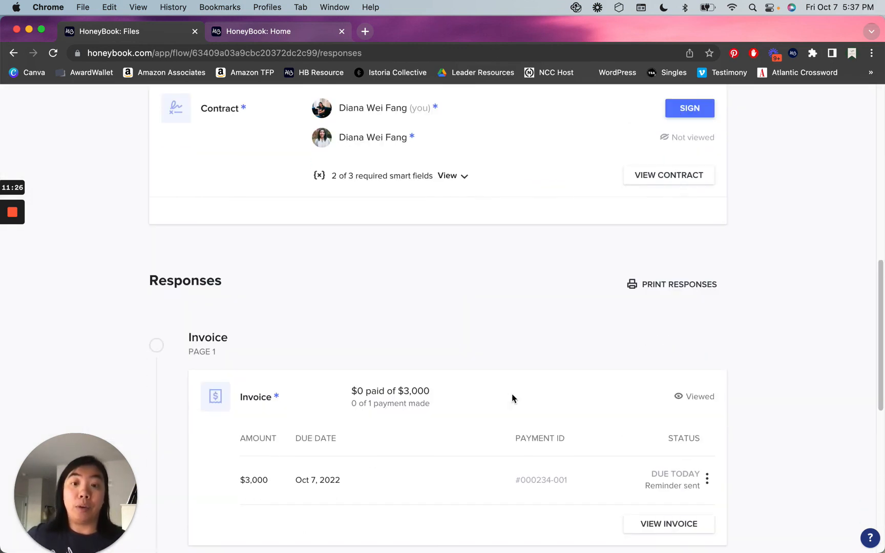
scroll(512, 399, down, 5)
scroll(466, 338, up, 5)
drag(311, 256, 112, 251)
click(254, 263)
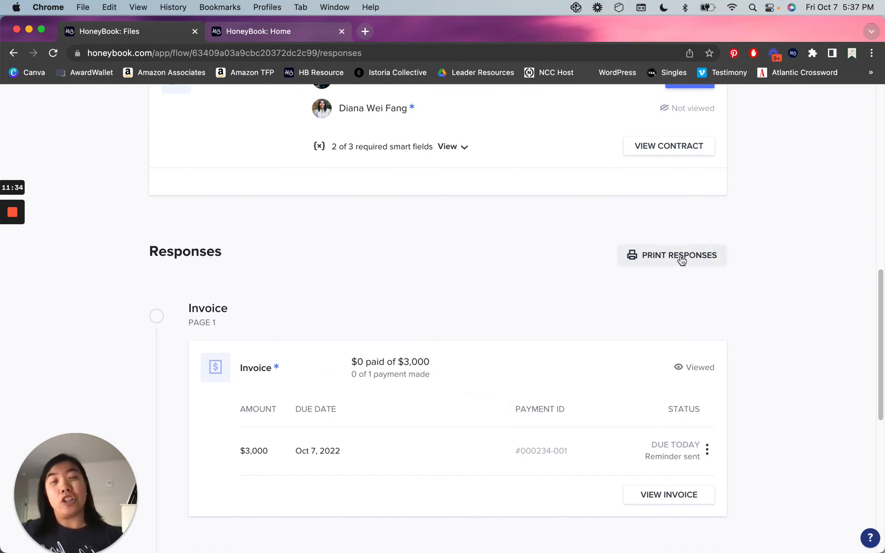
scroll(545, 259, up, 10)
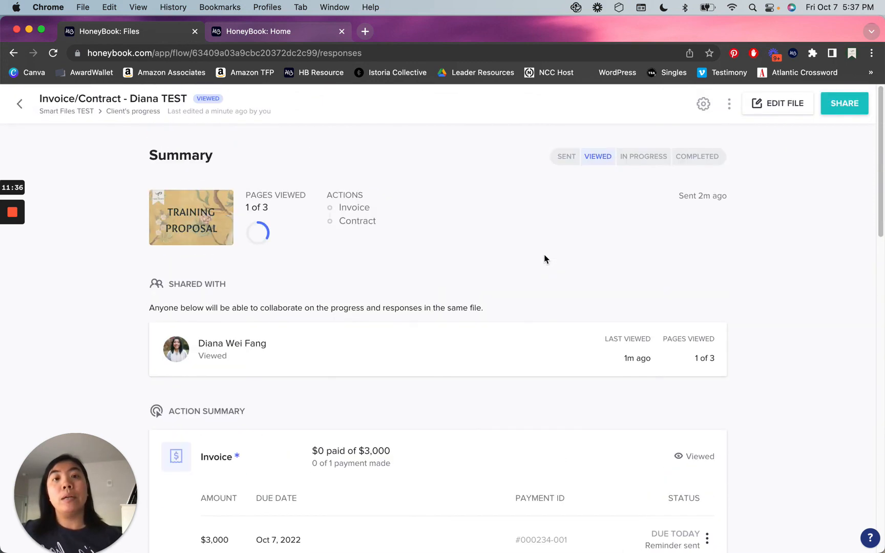